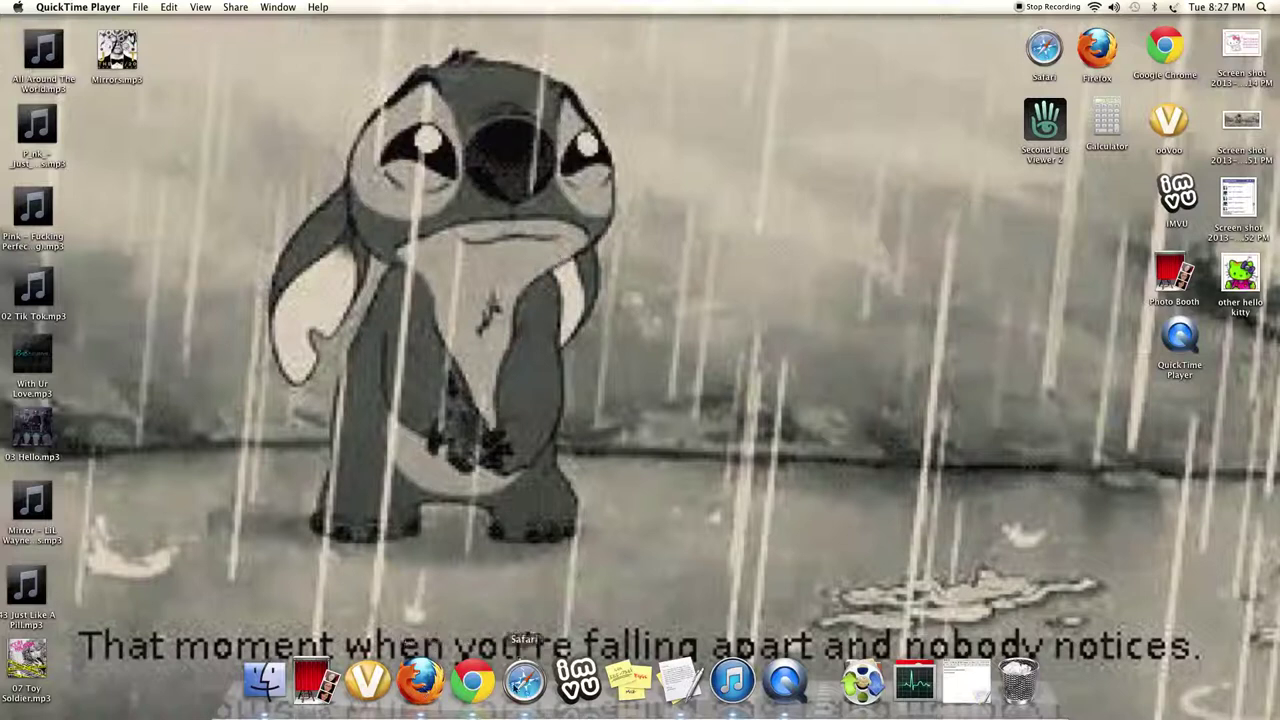
- Bring Google Chrome to the front from the Dock, showing its New Tab page
click(458, 688)
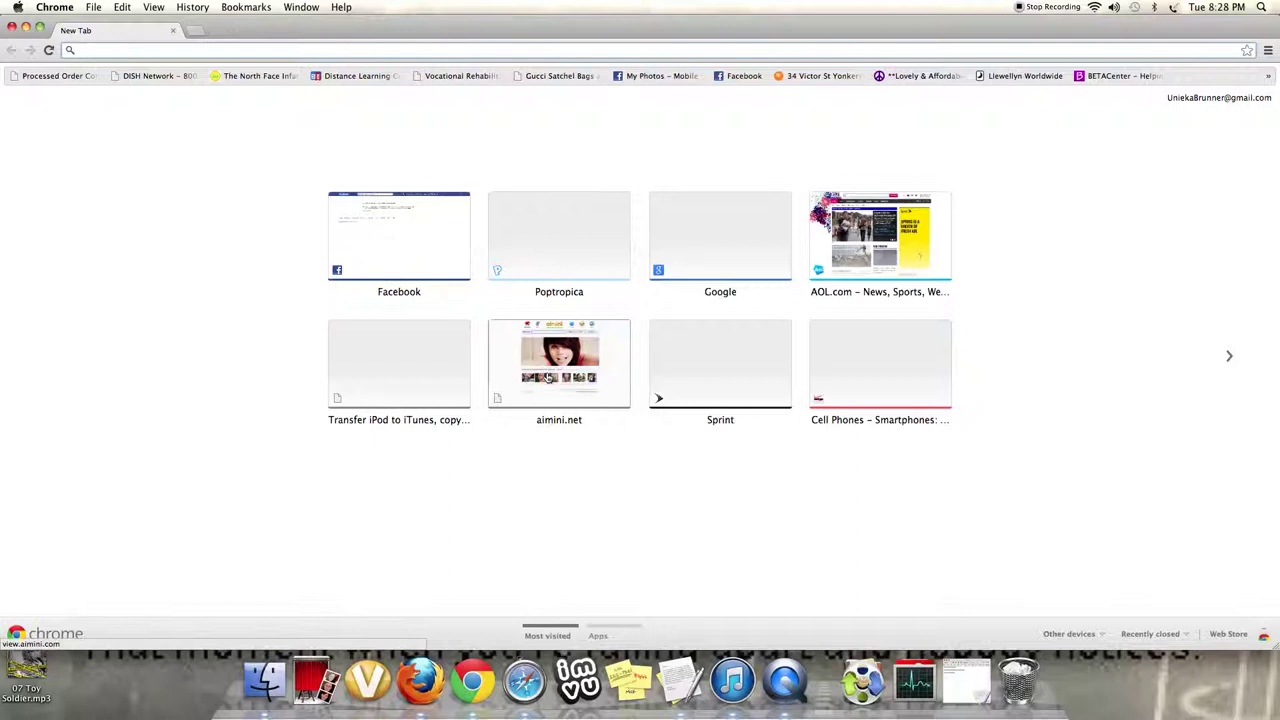
click(318, 53)
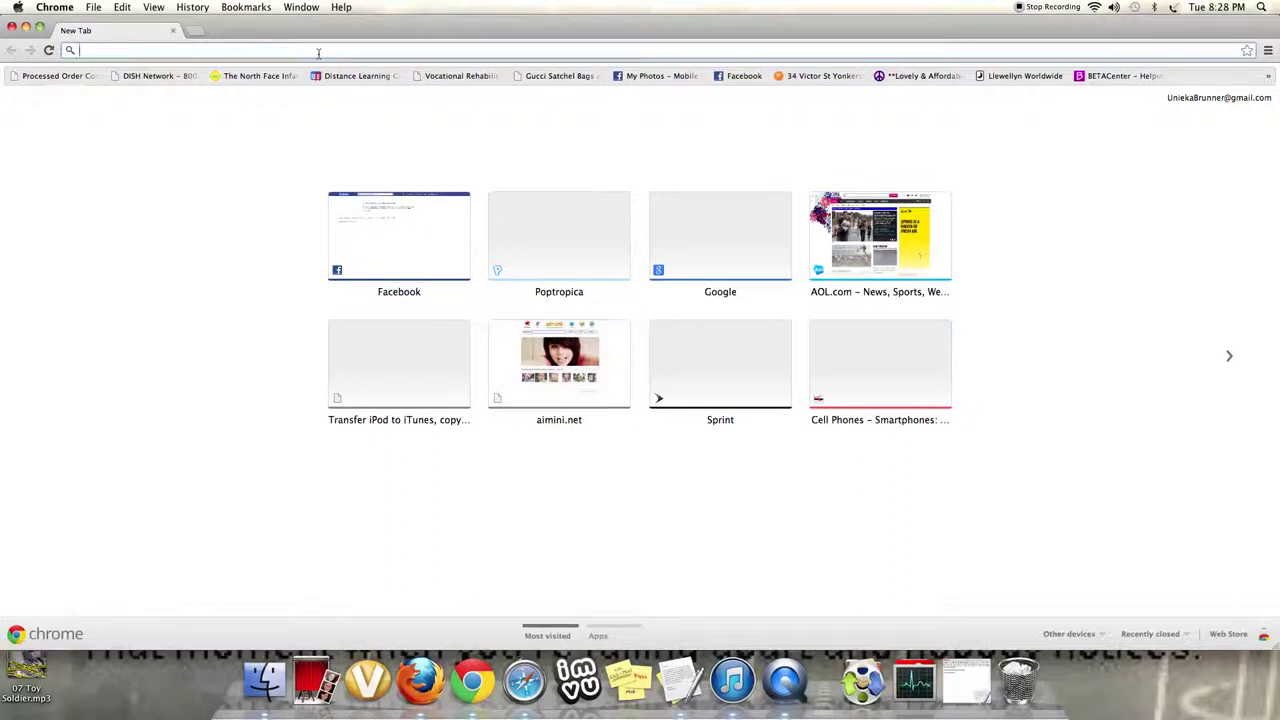
text(www.aimini.com)
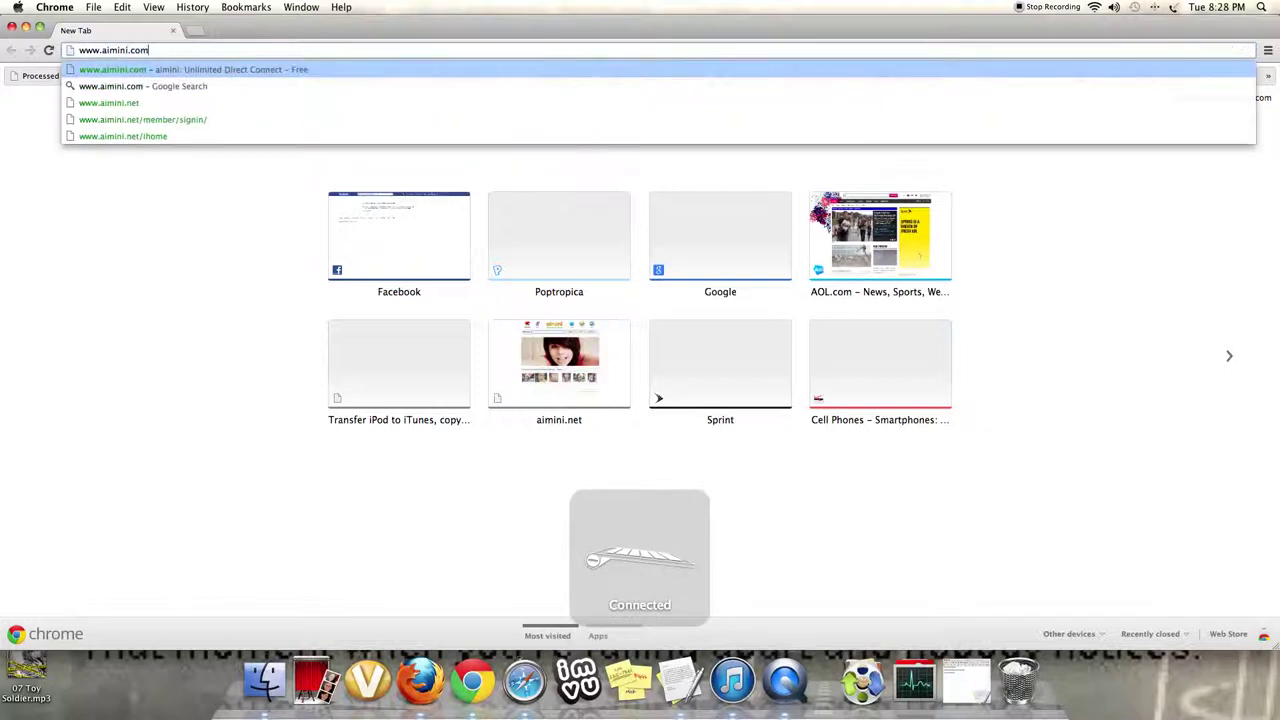
key(Return)
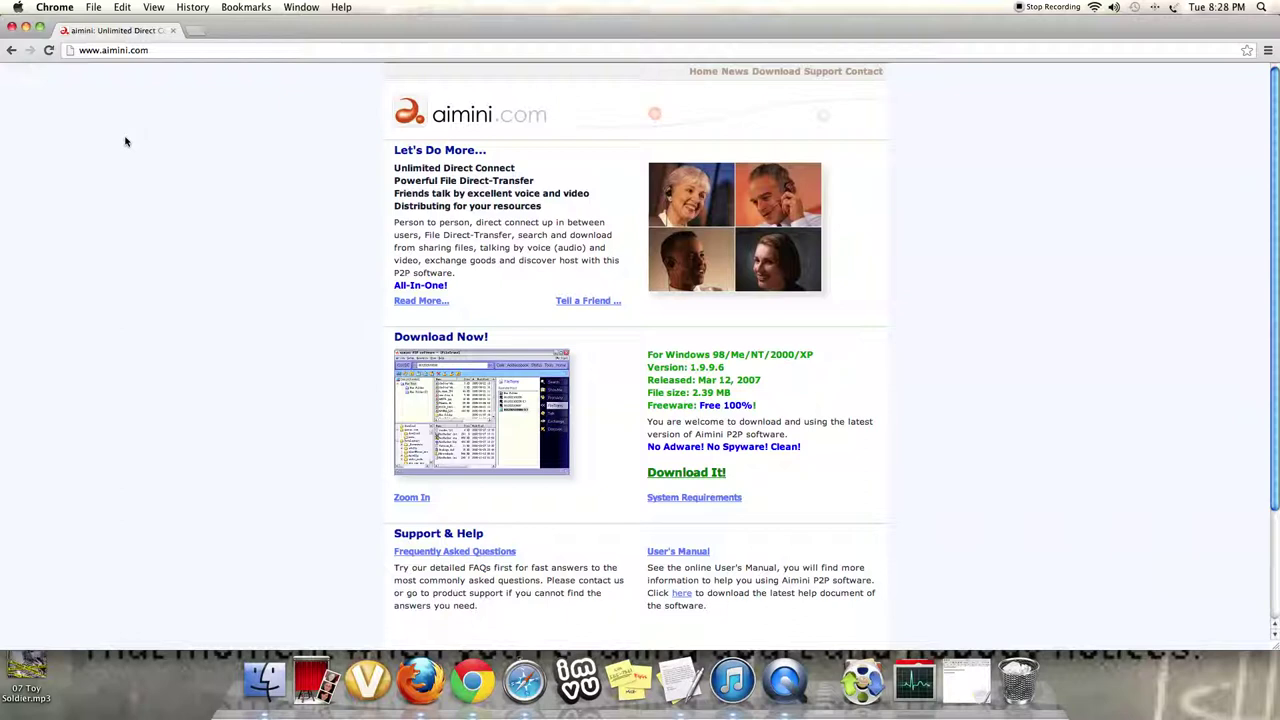
click(160, 57)
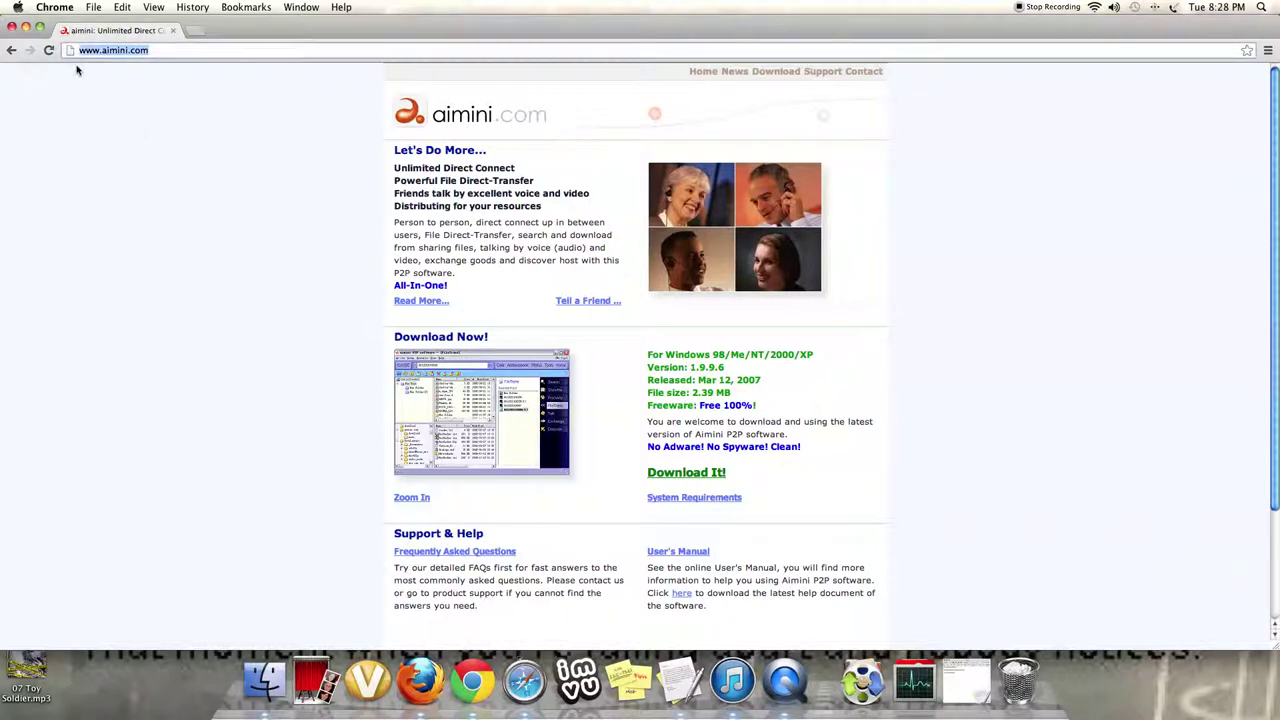
key(BackSpace)
text(www.)
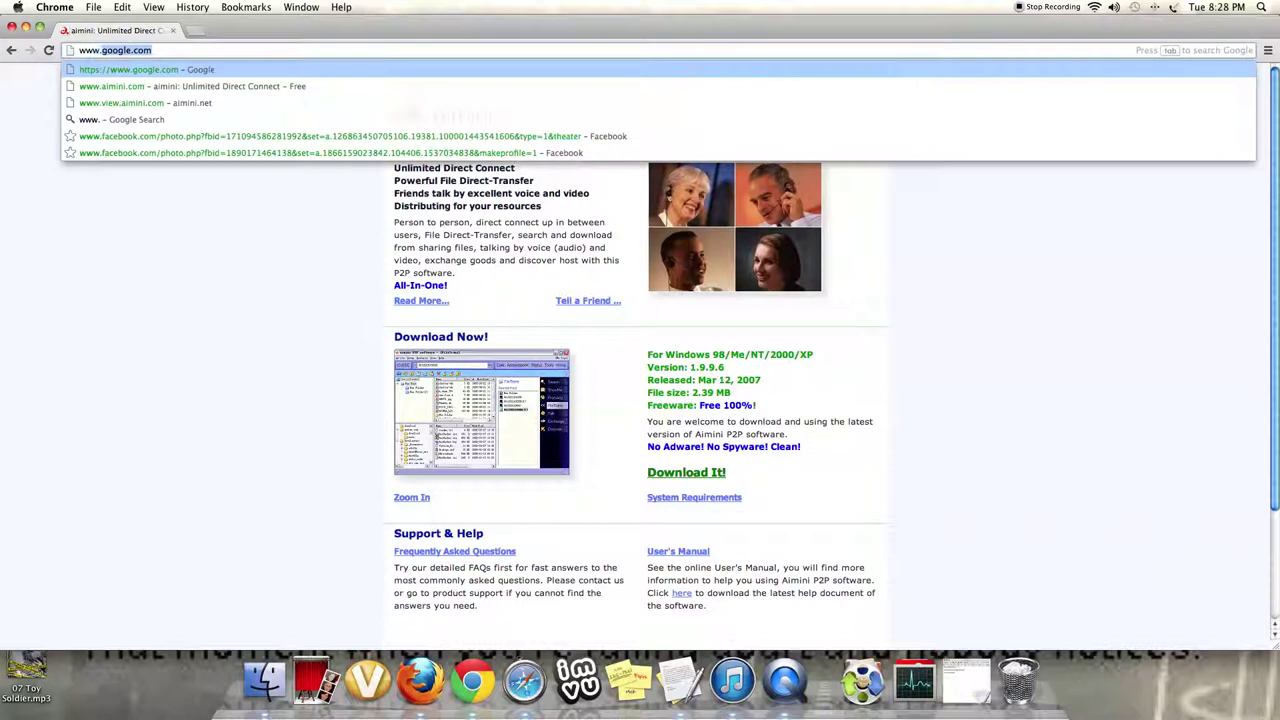
text(aimini.n)
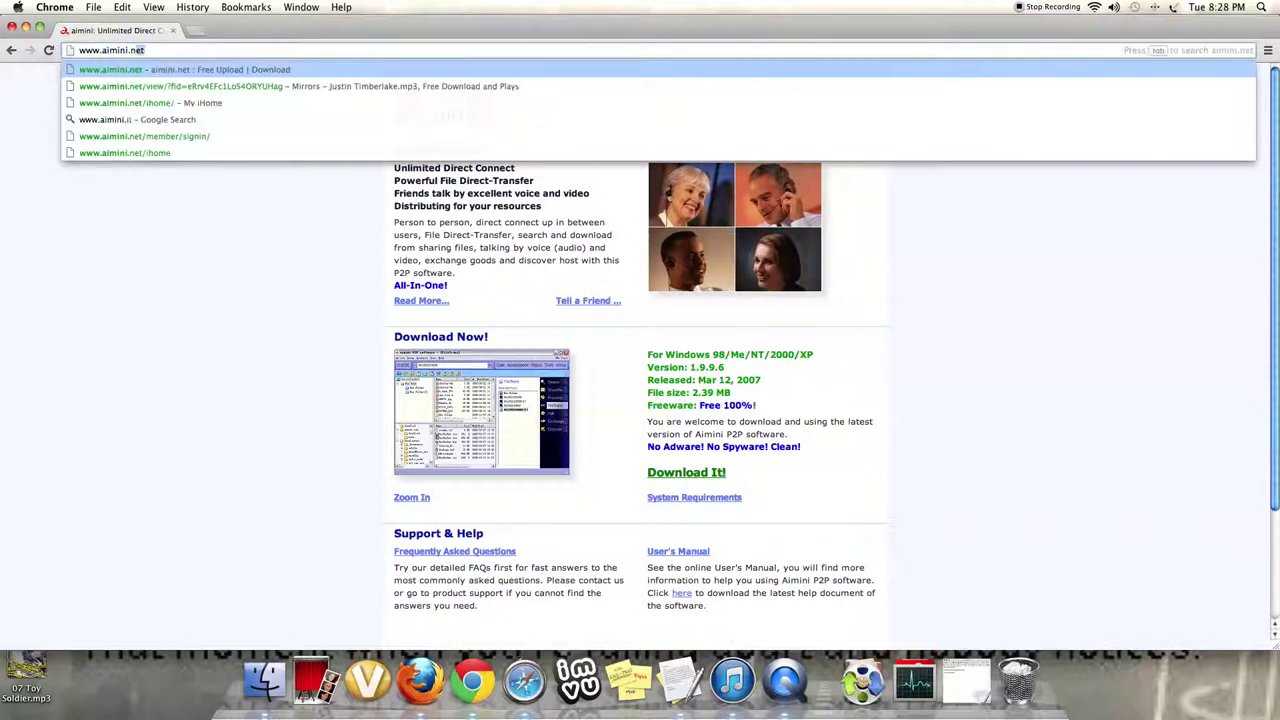
click(77, 70)
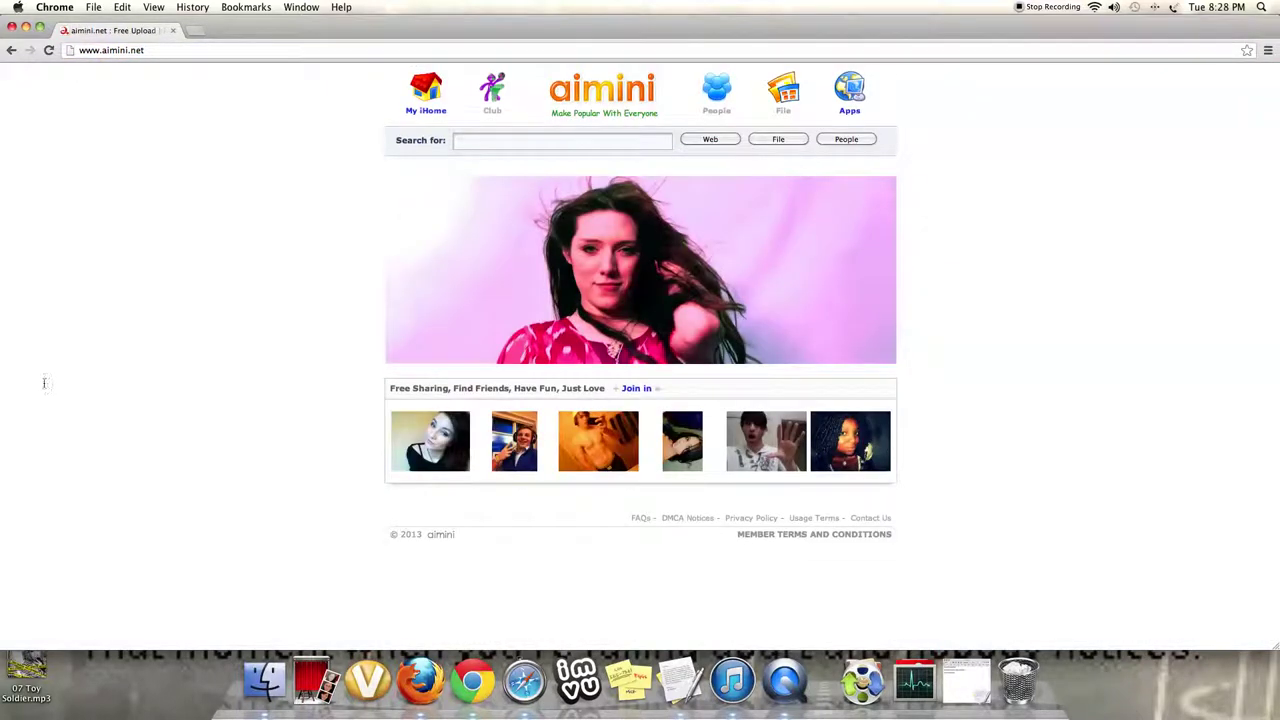
click(337, 48)
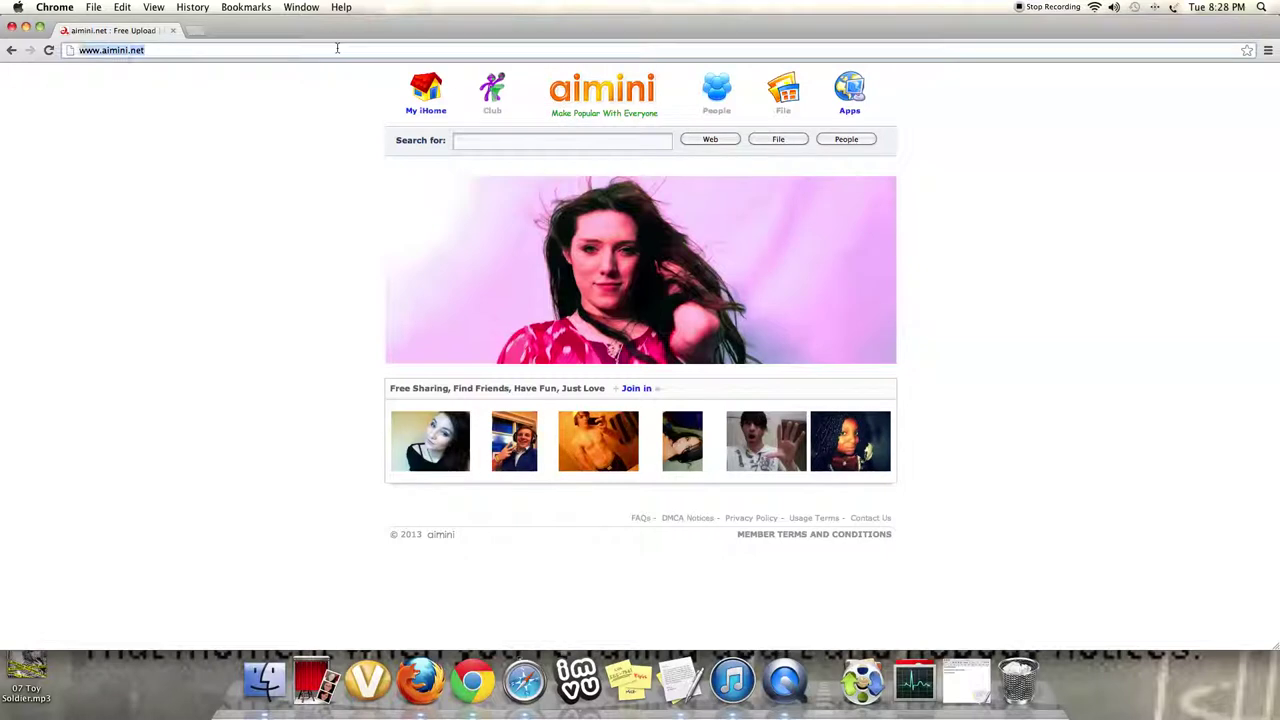
key(super+a)
text(www.)
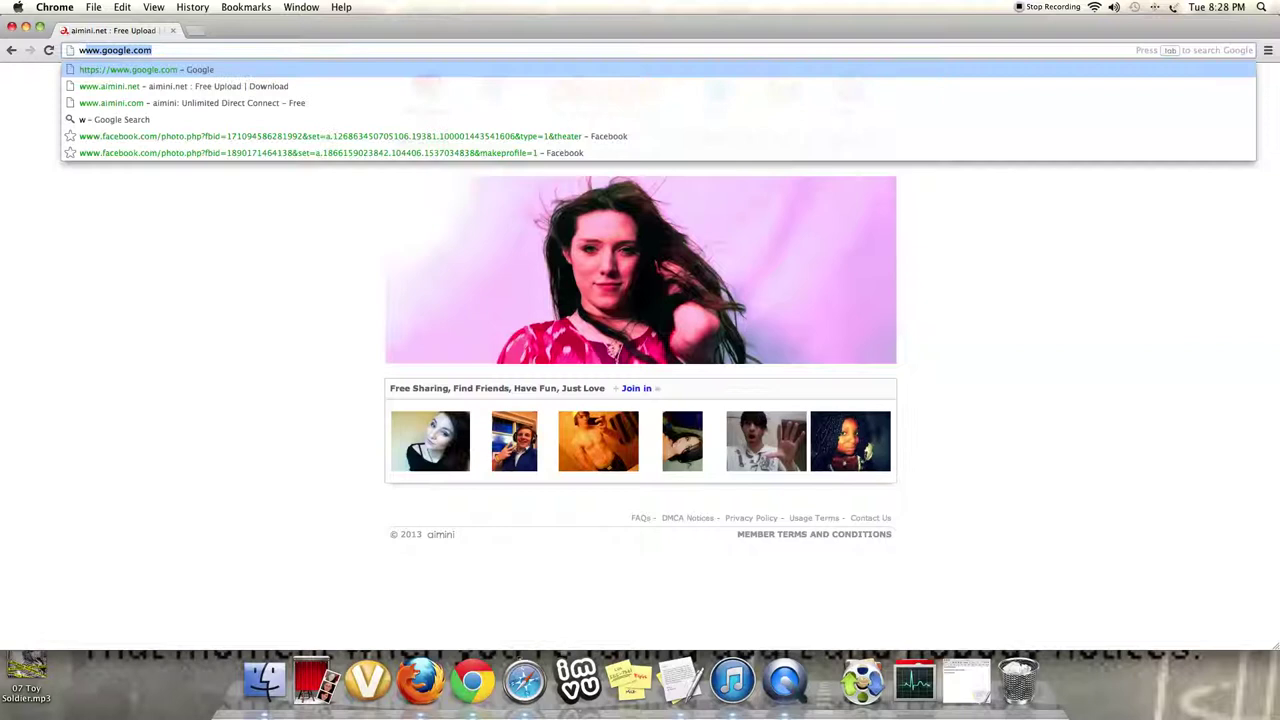
text(view.)
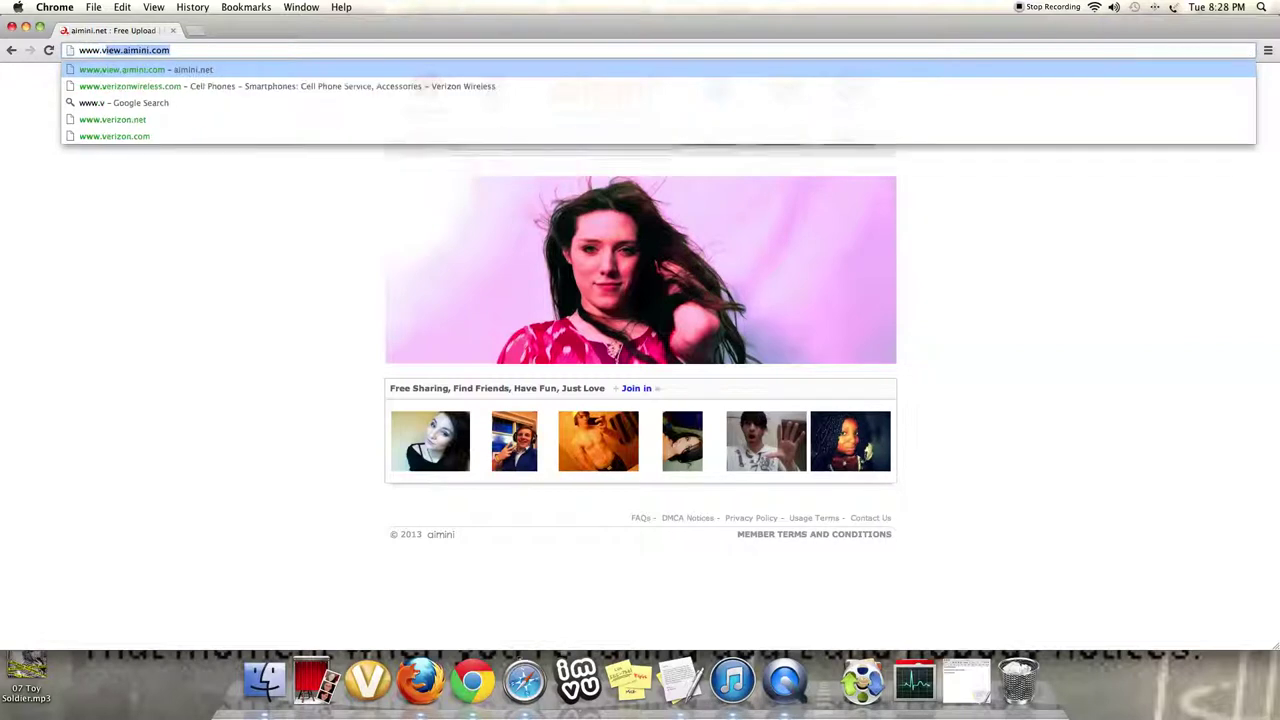
text(ai)
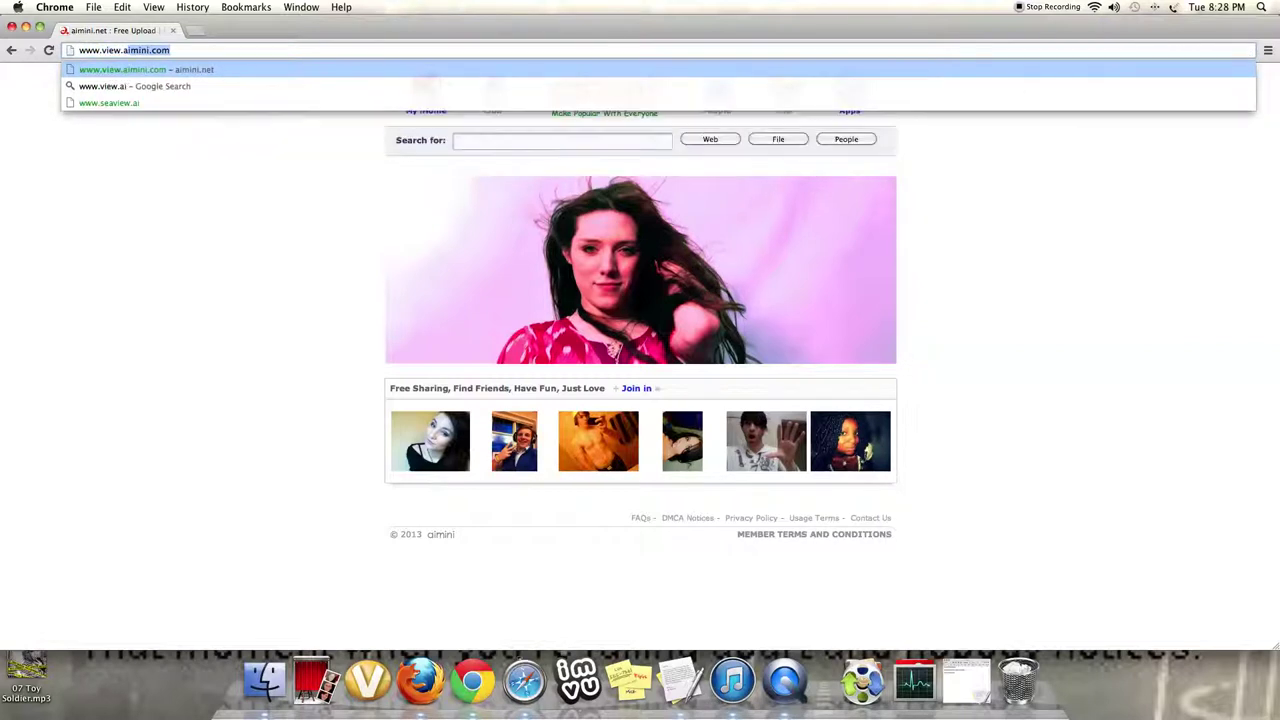
text(mini.)
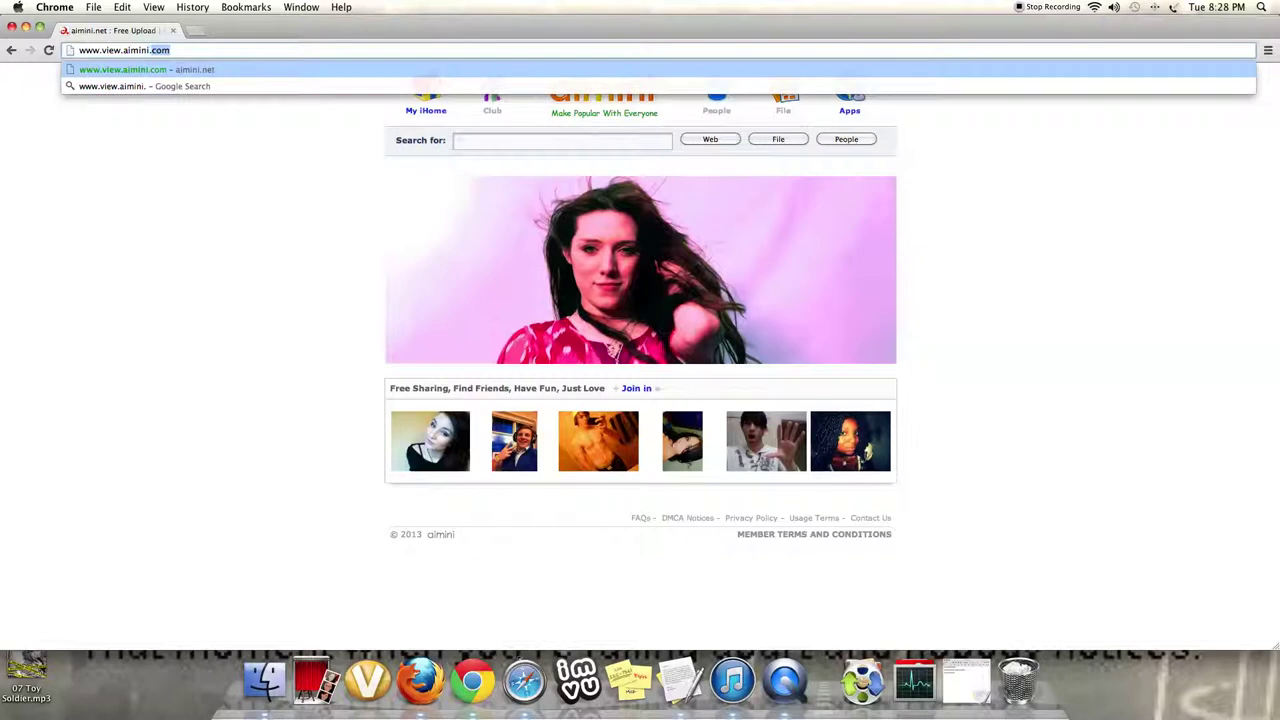
text(net)
key(Return)
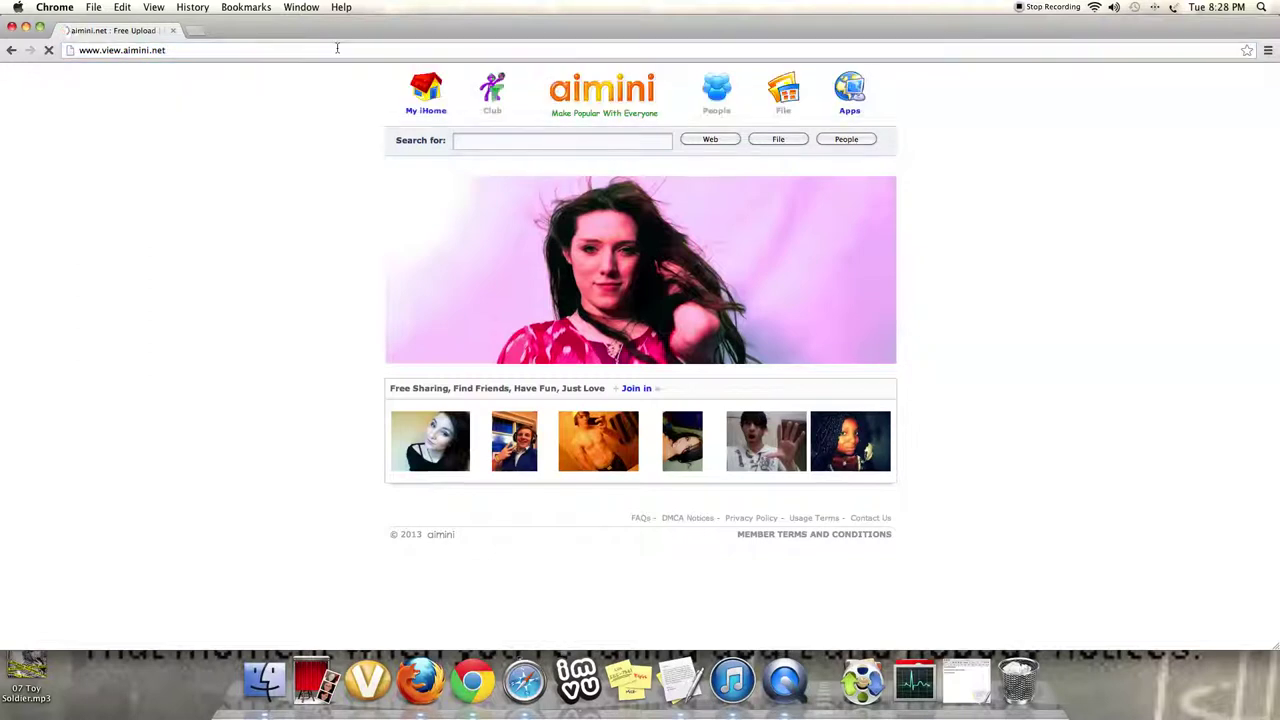
- Correct the address ending to 'et' and reload the aimini.net page
click(186, 52)
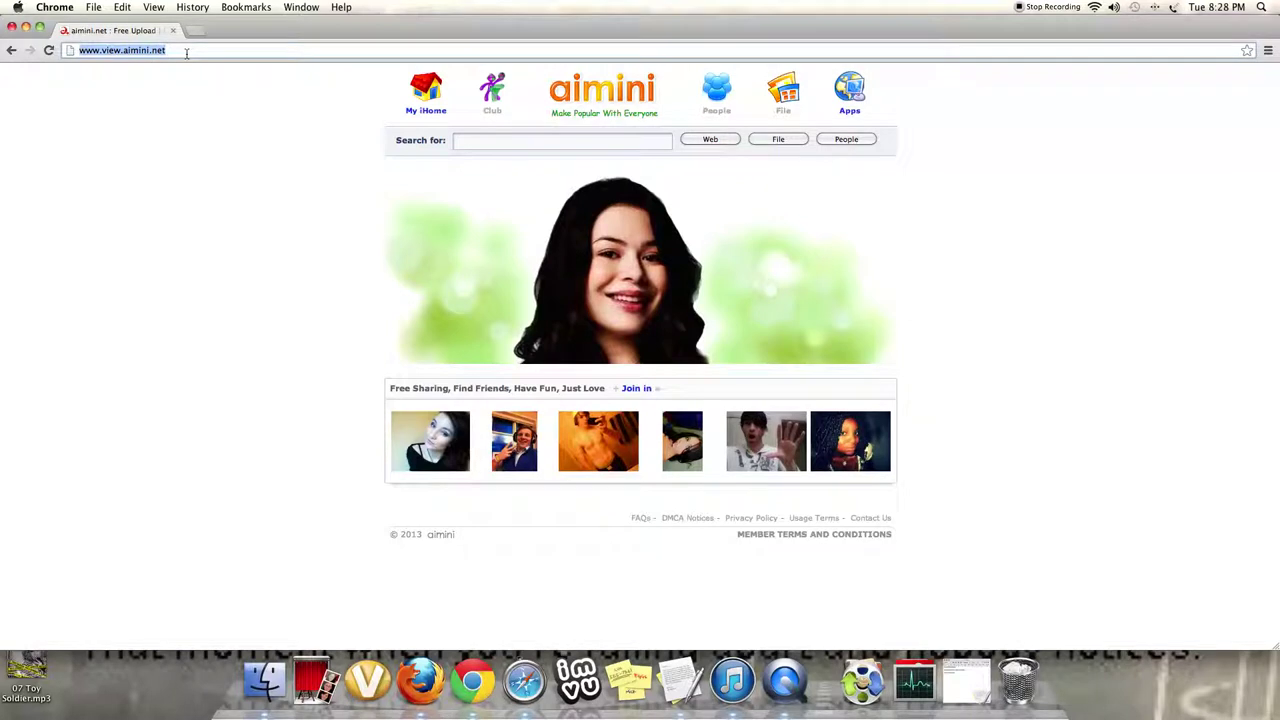
click(186, 52)
key(BackSpace)
key(BackSpace)
text(et)
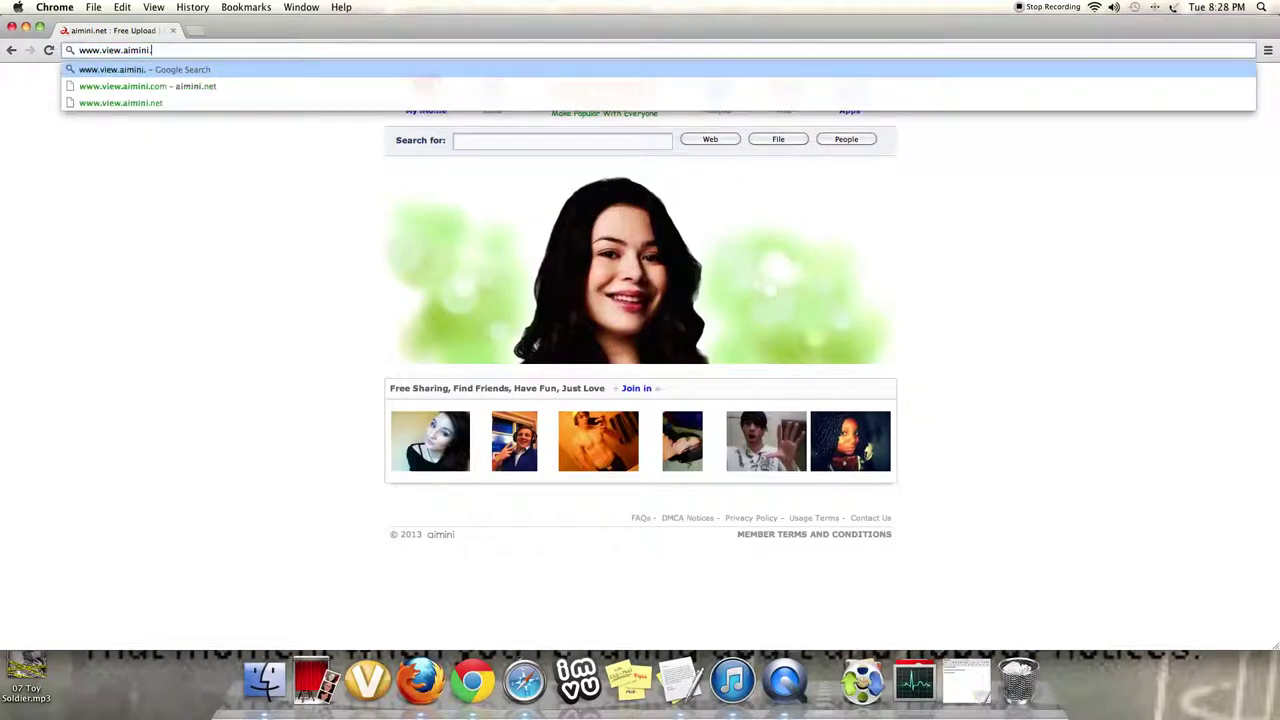
key(Return)
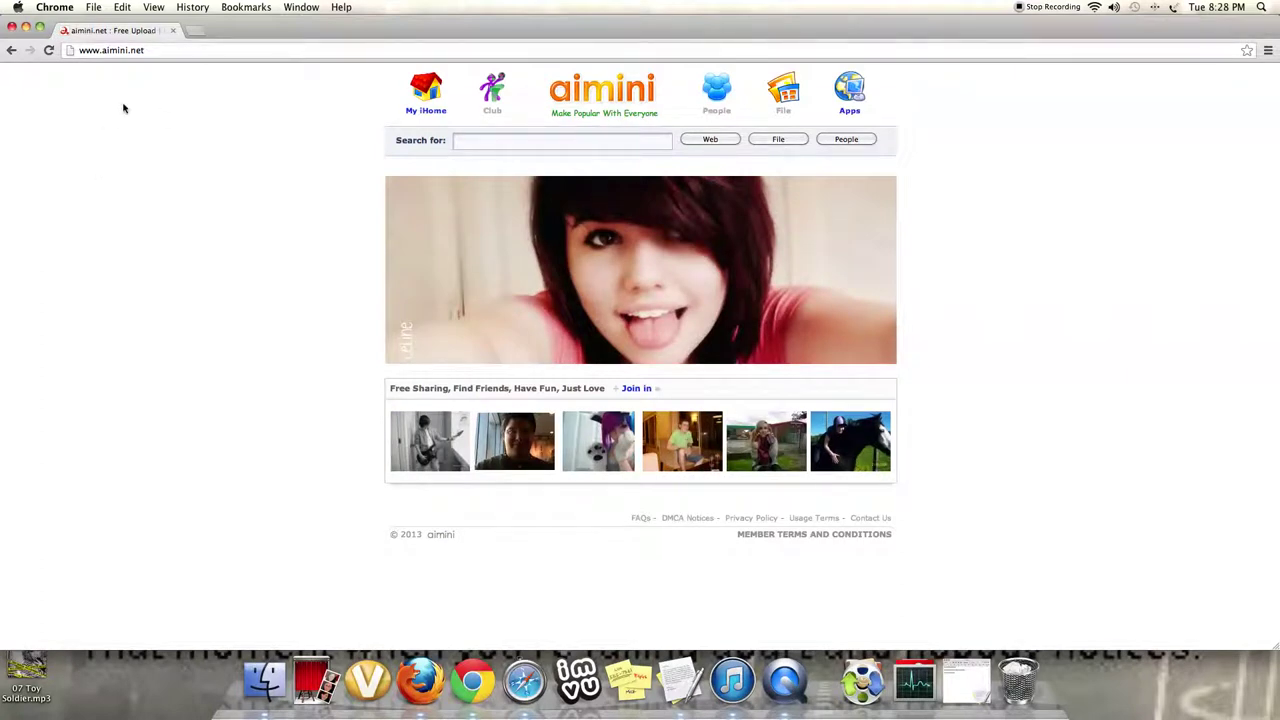
- Focus the site's Search for field and dismiss its autofill suggestions
click(512, 141)
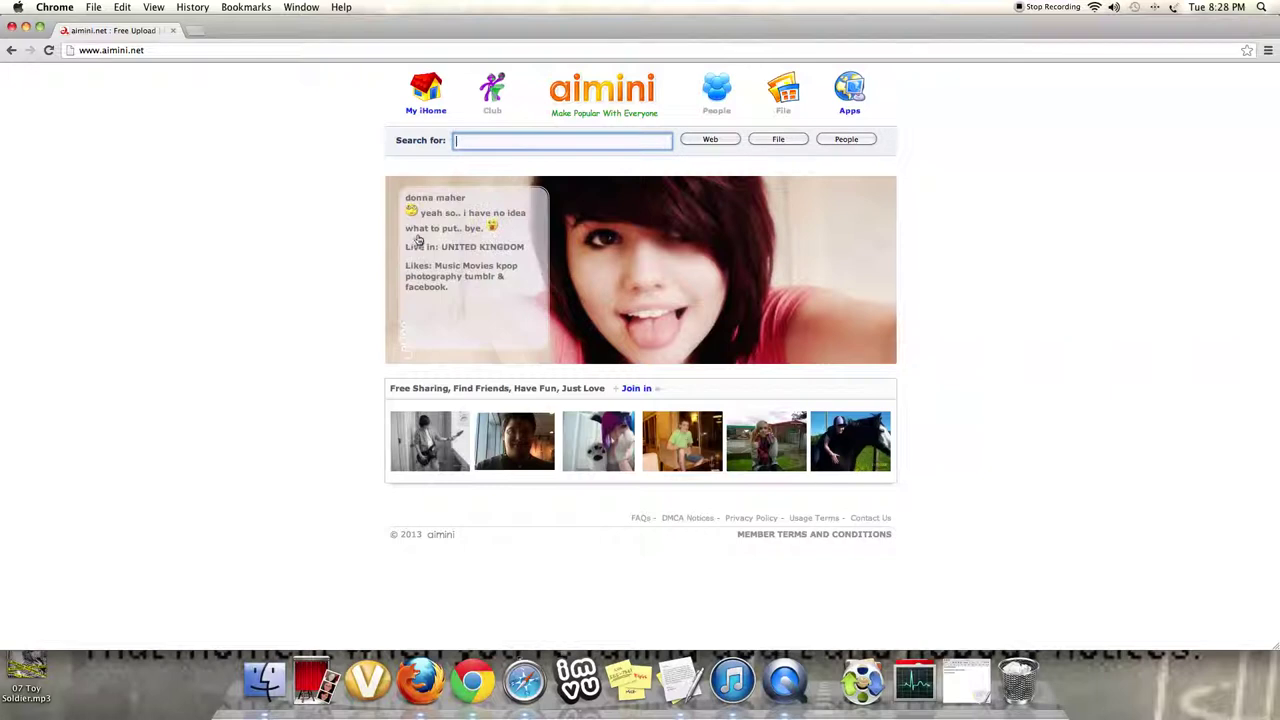
click(507, 137)
key(Escape)
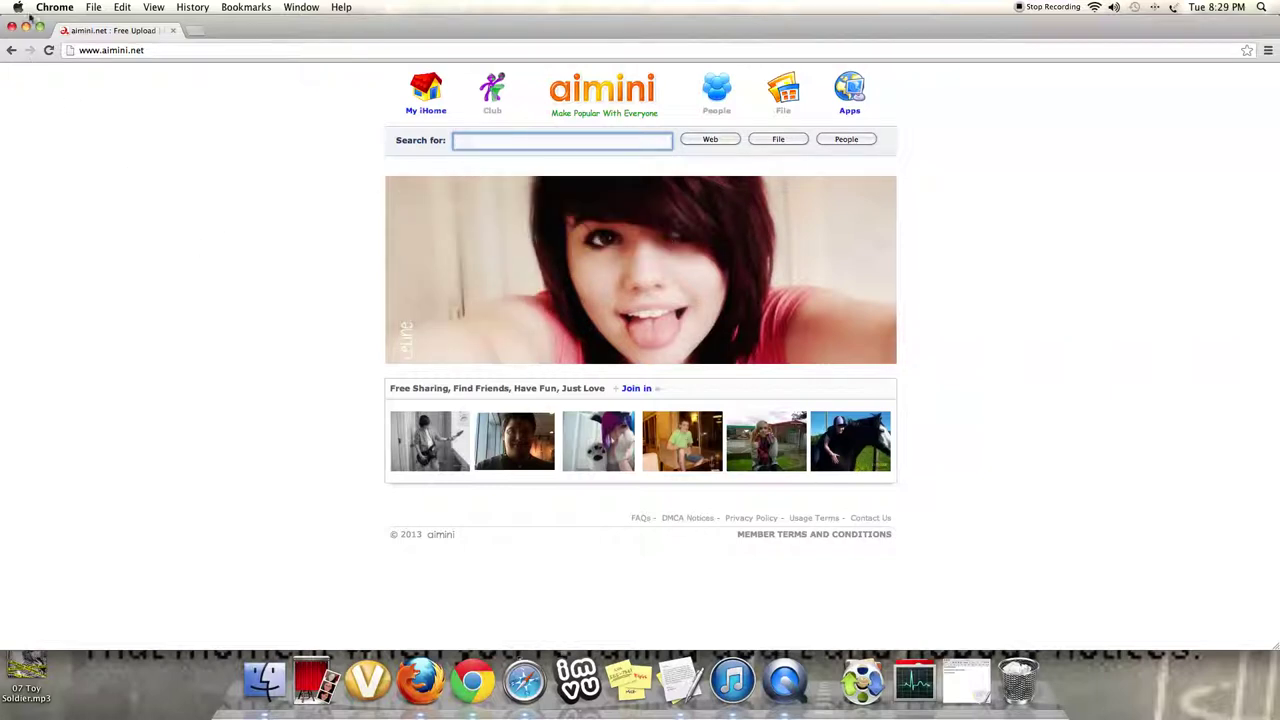
click(26, 26)
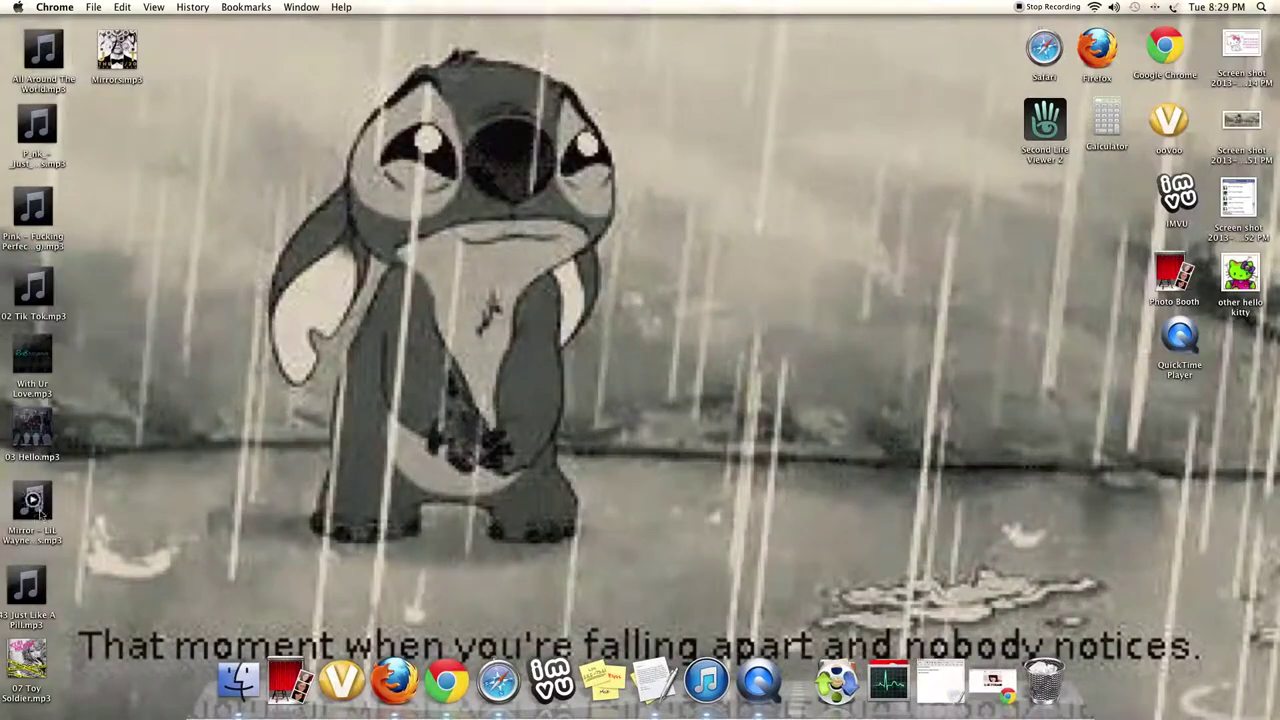
click(406, 203)
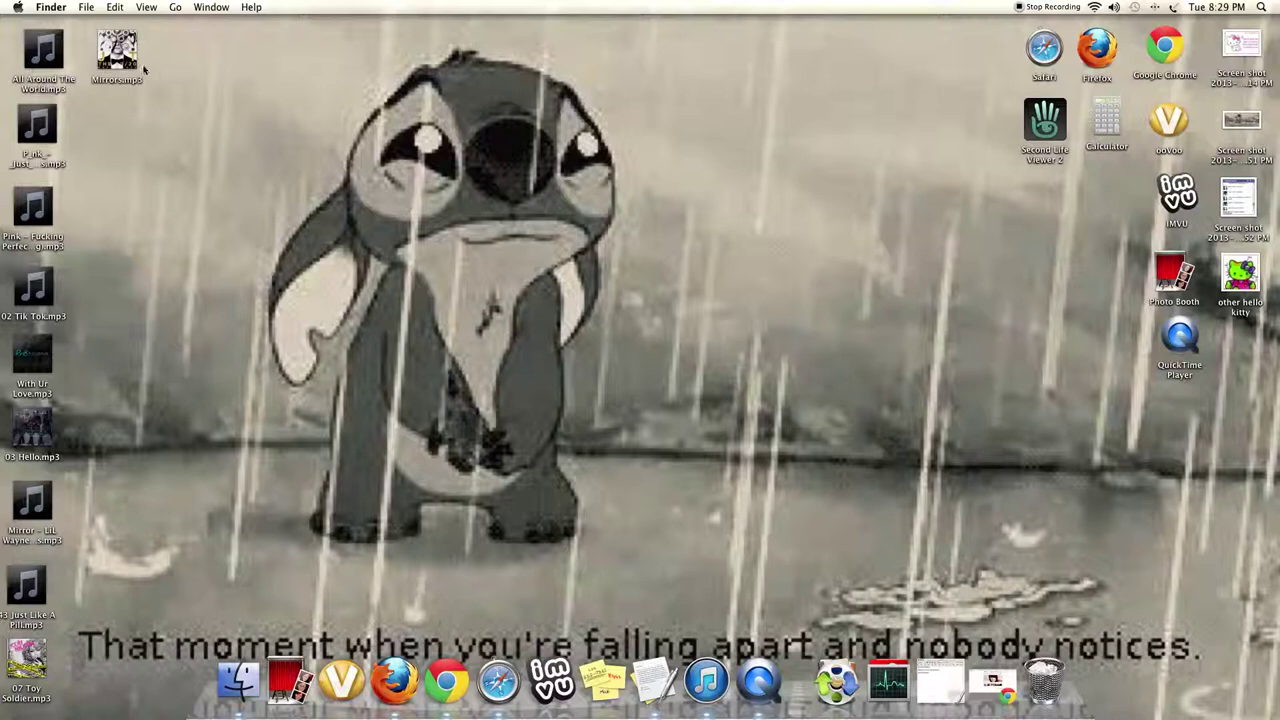
click(117, 50)
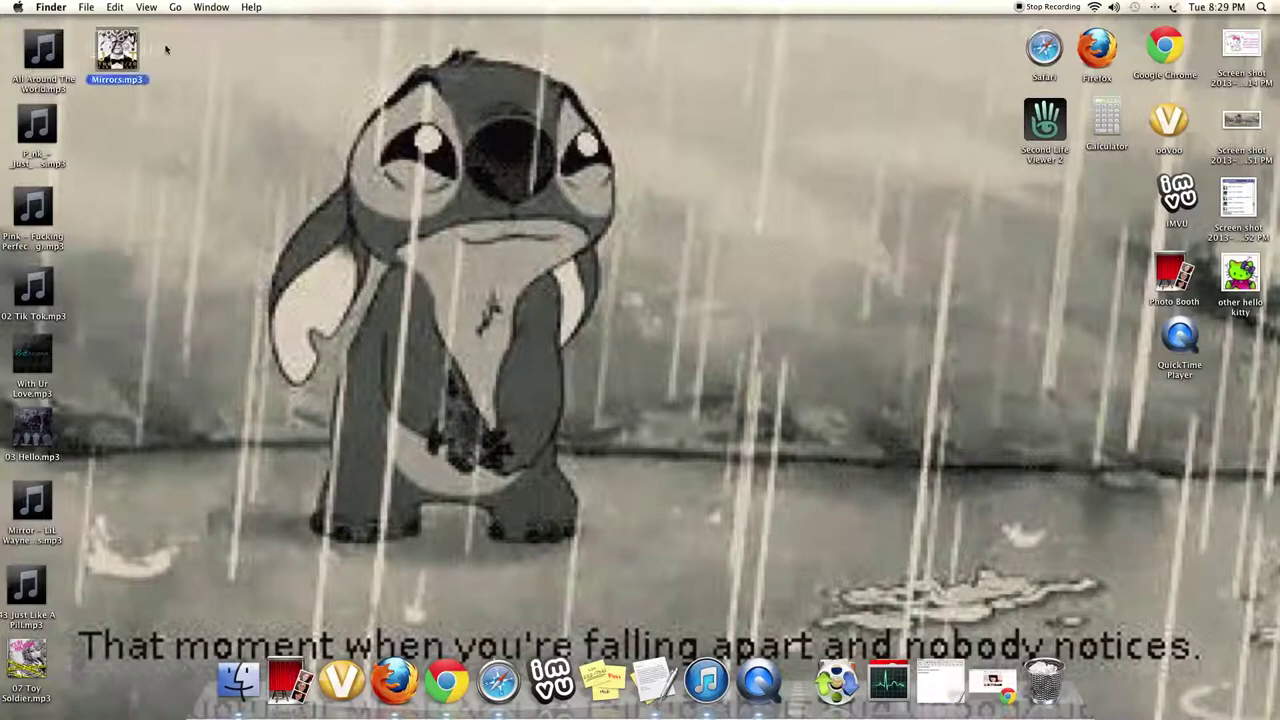
click(213, 175)
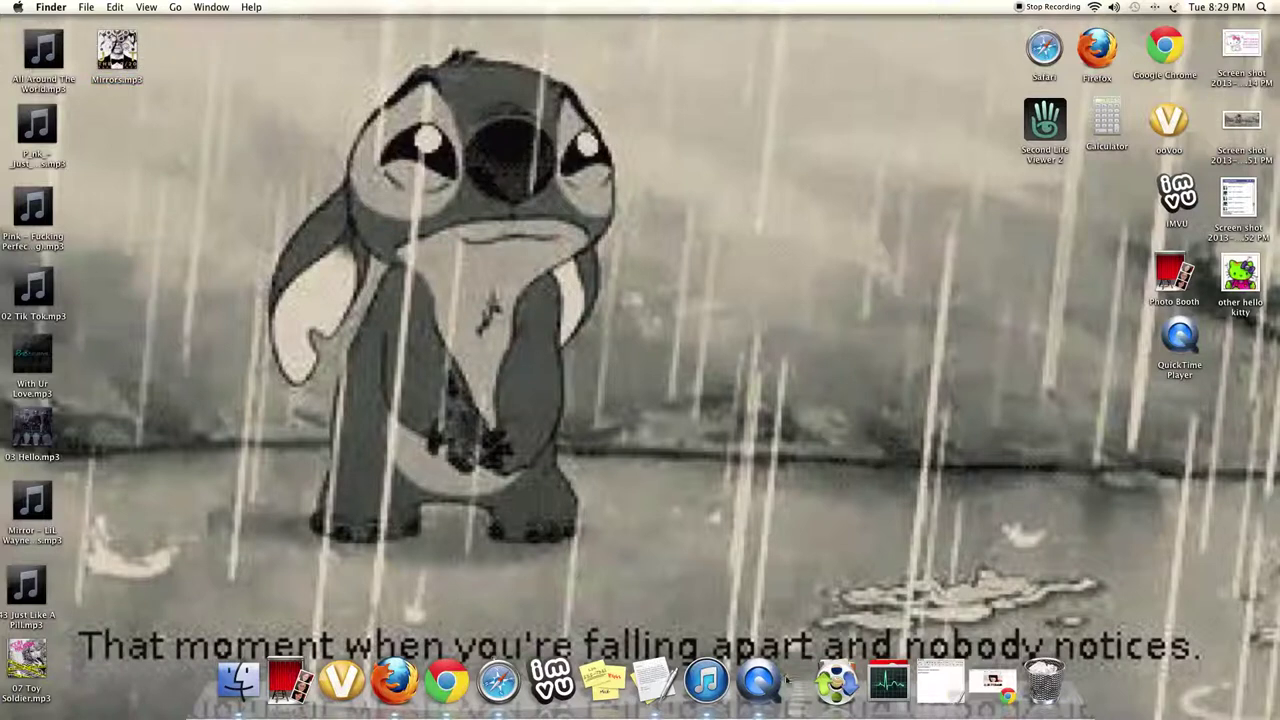
click(968, 688)
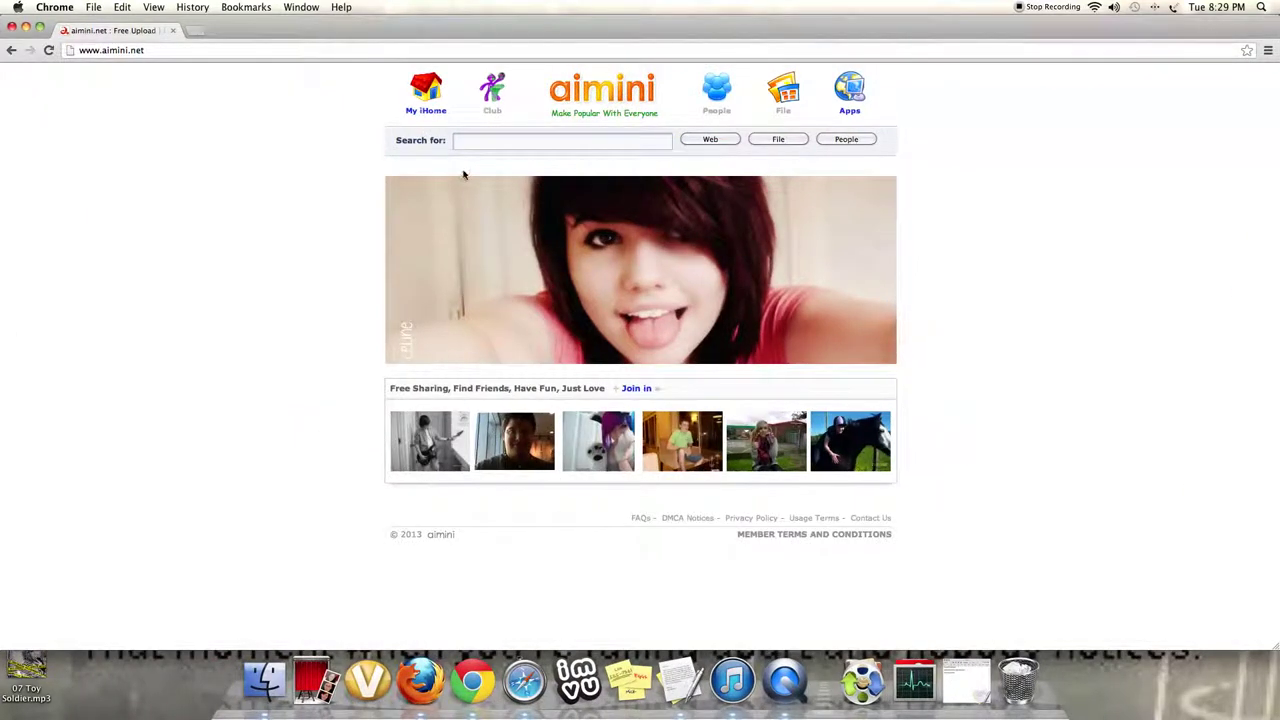
- Search aimini for 'mirrors justin timberlake' and open the Mirrors - Justin Timberlake.mp3 result
click(498, 144)
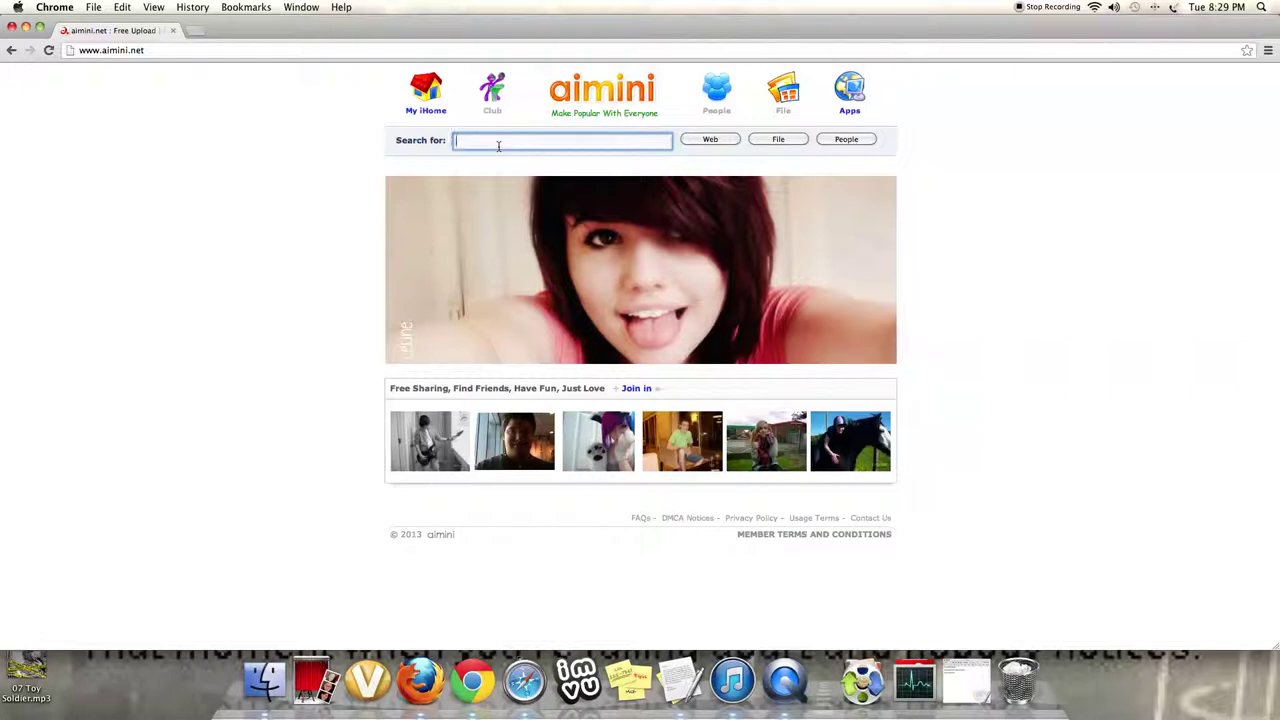
text(mirror)
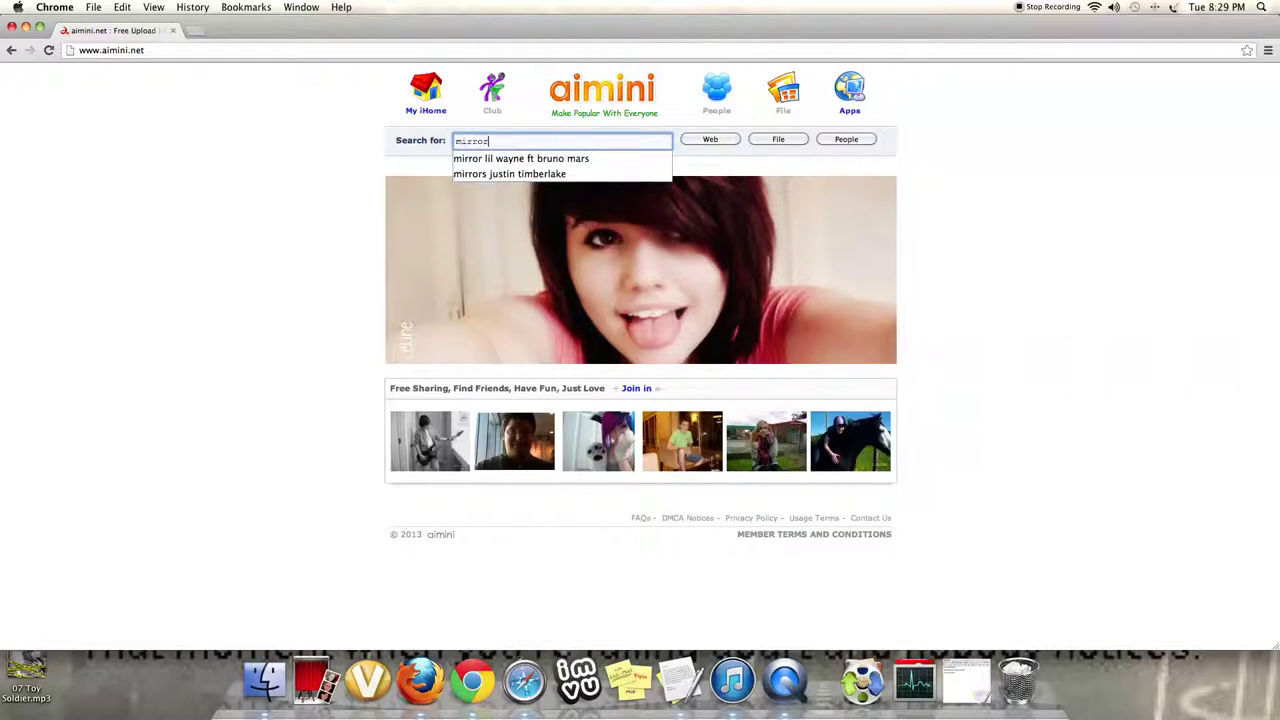
click(543, 174)
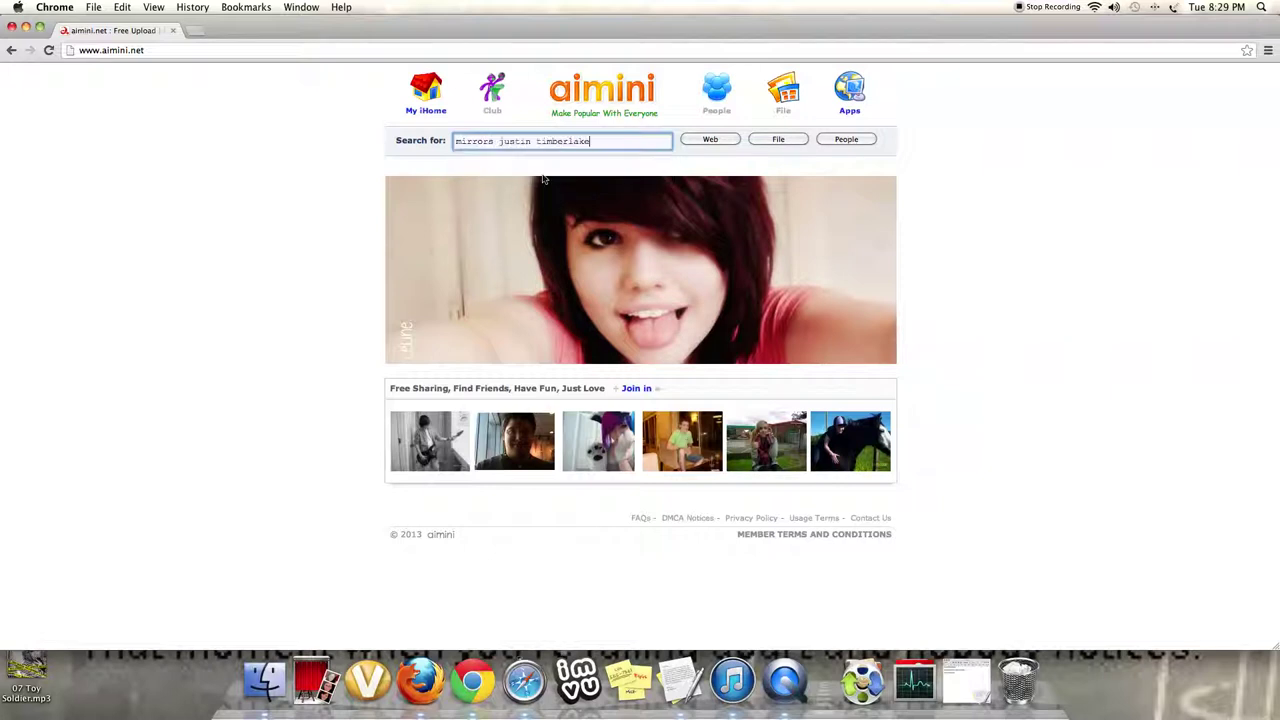
click(707, 142)
click(212, 434)
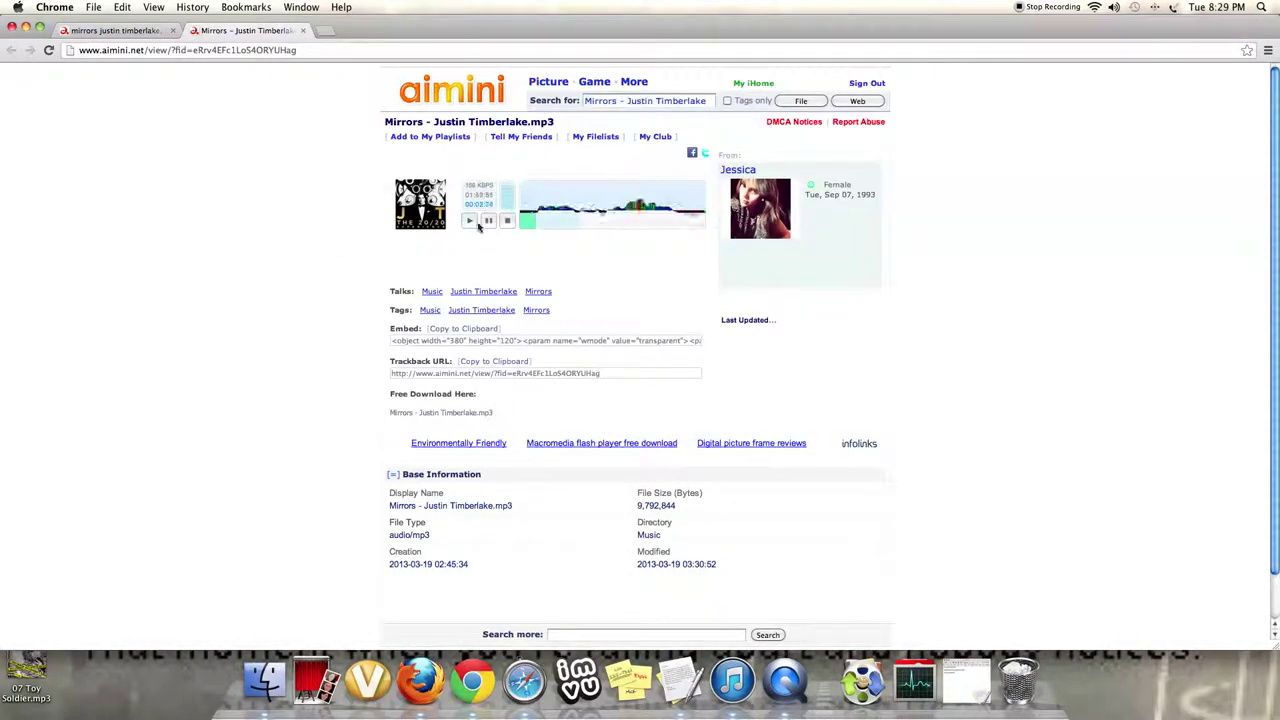
- Pause the Mirrors - Justin Timberlake.mp3 preview in the page's audio player
click(488, 220)
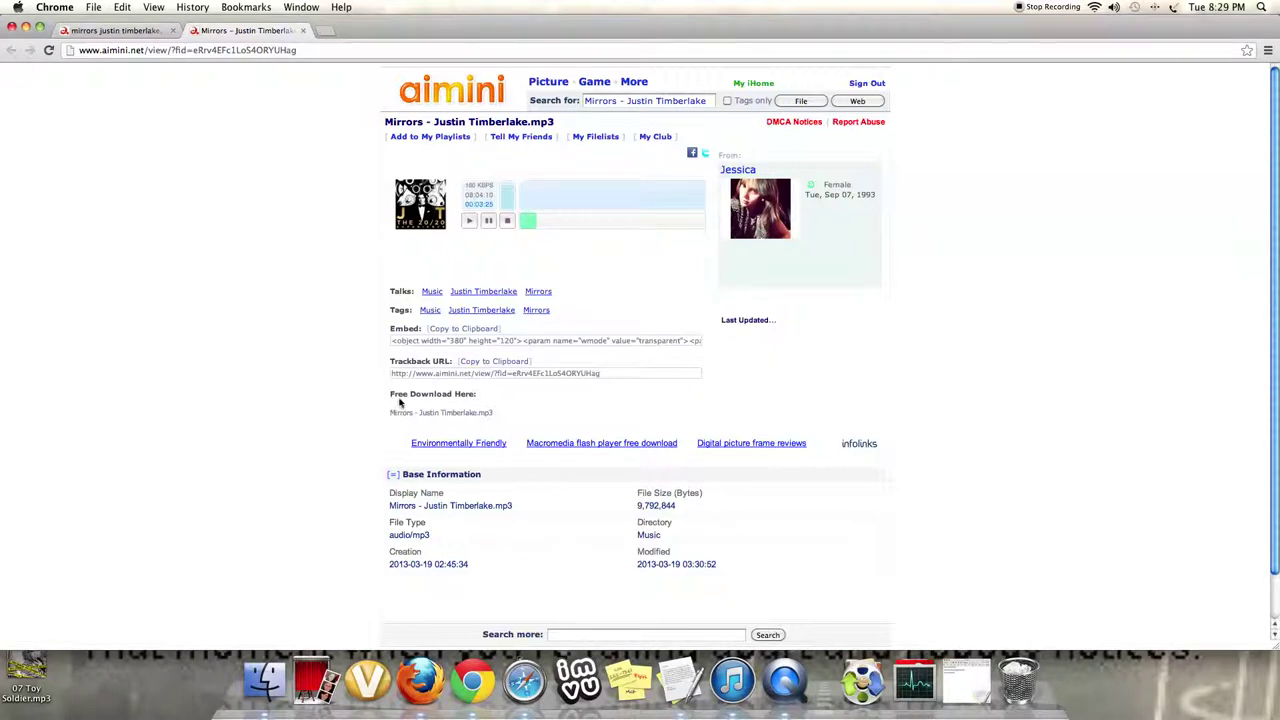
- Start downloading Mirrors - Justin Timberlake.mp3 from the Free Download Here link
drag(389, 400, 498, 395)
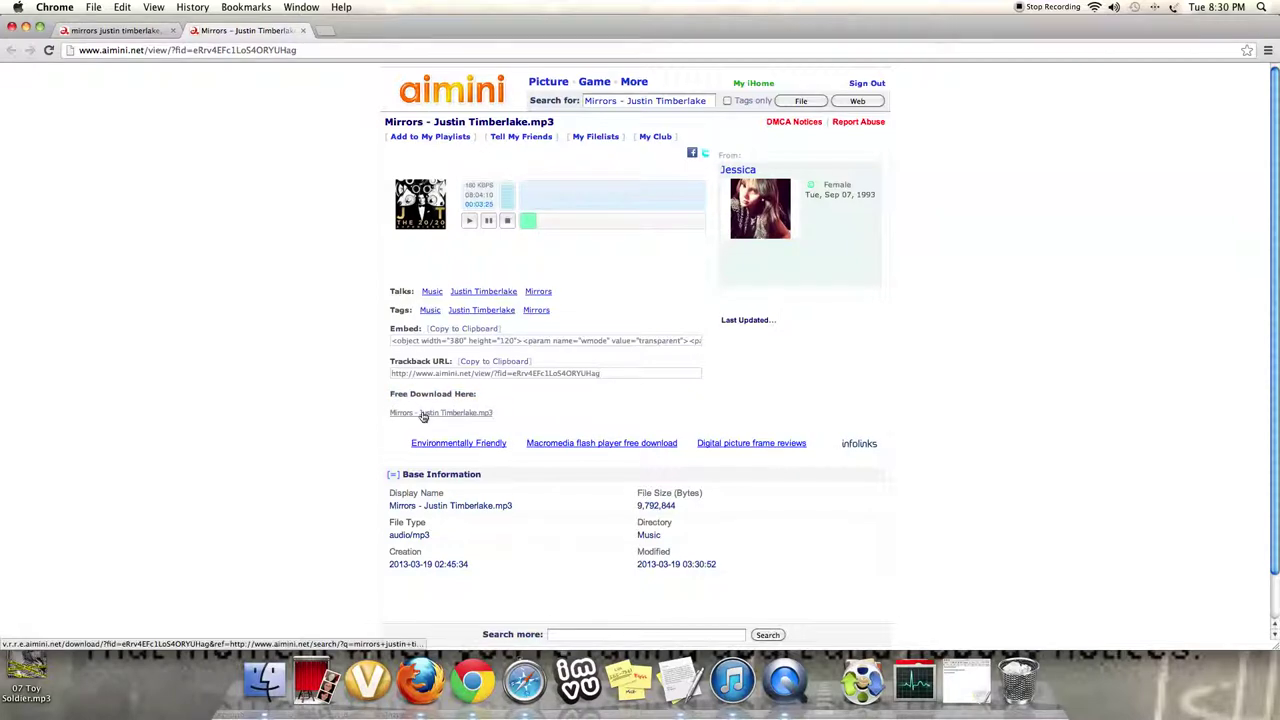
drag(400, 420, 454, 408)
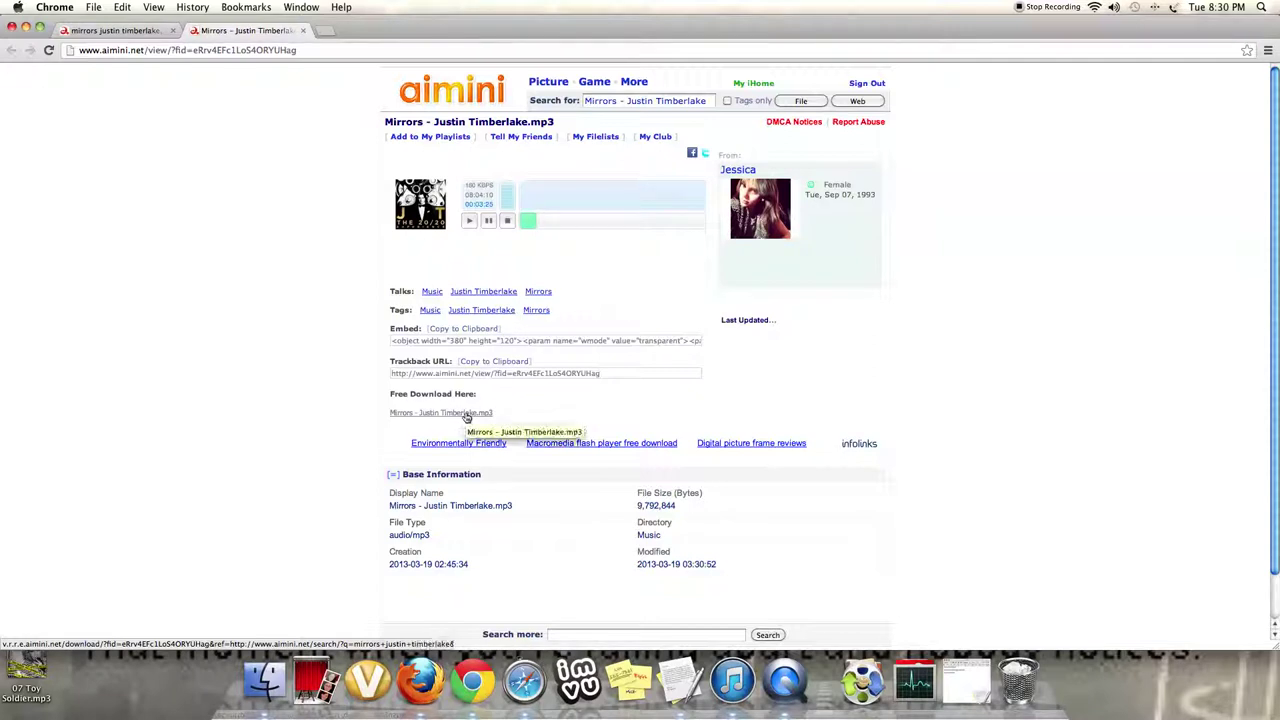
click(466, 414)
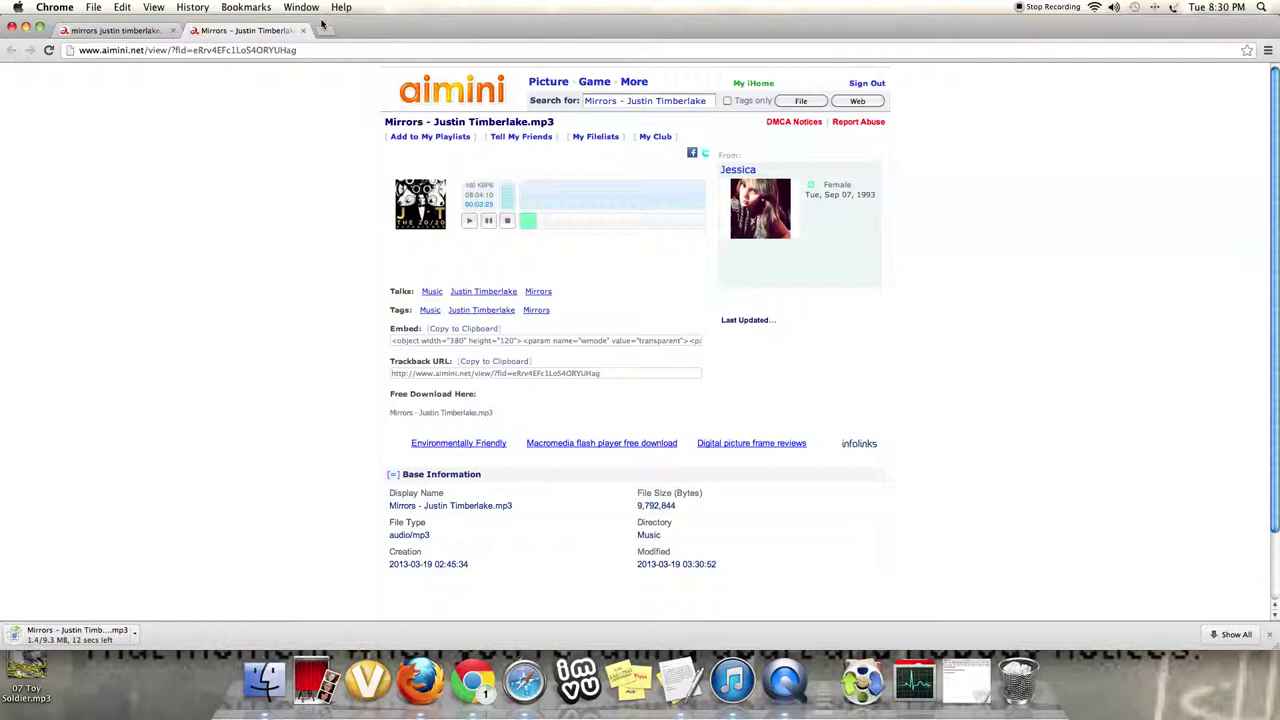
- Return to the search results and show the finished download's options menu
click(159, 34)
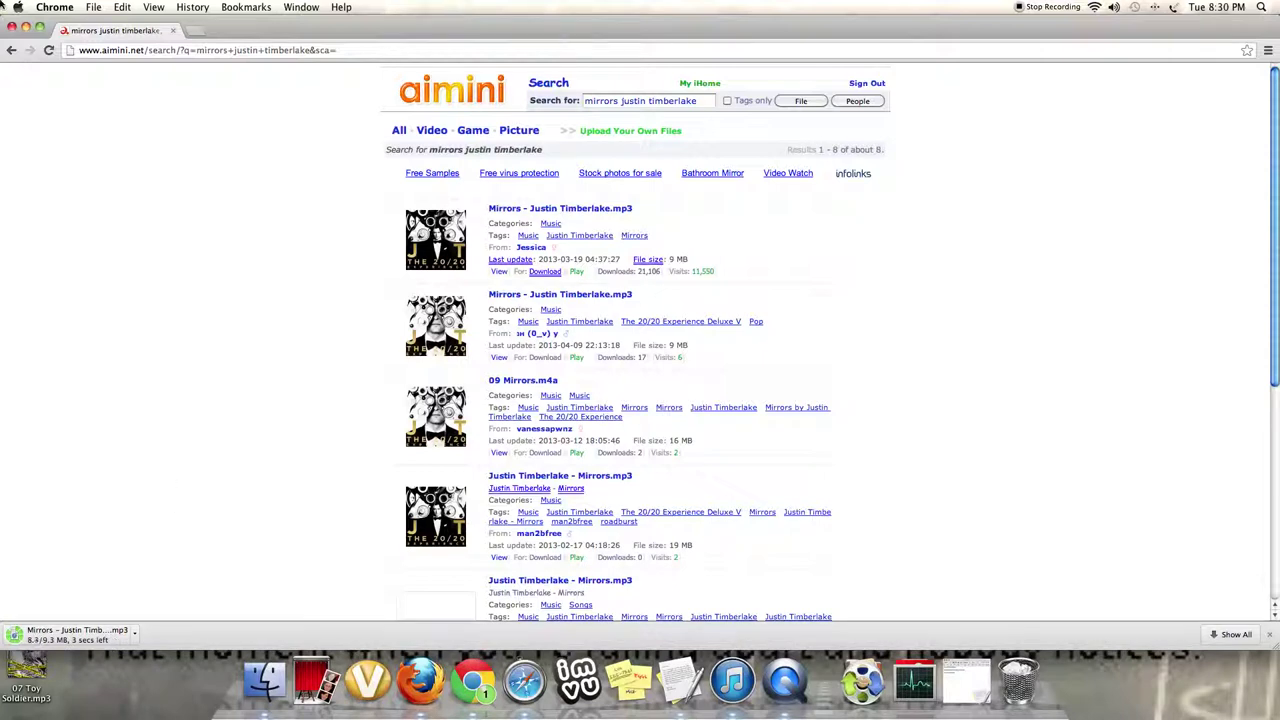
click(25, 25)
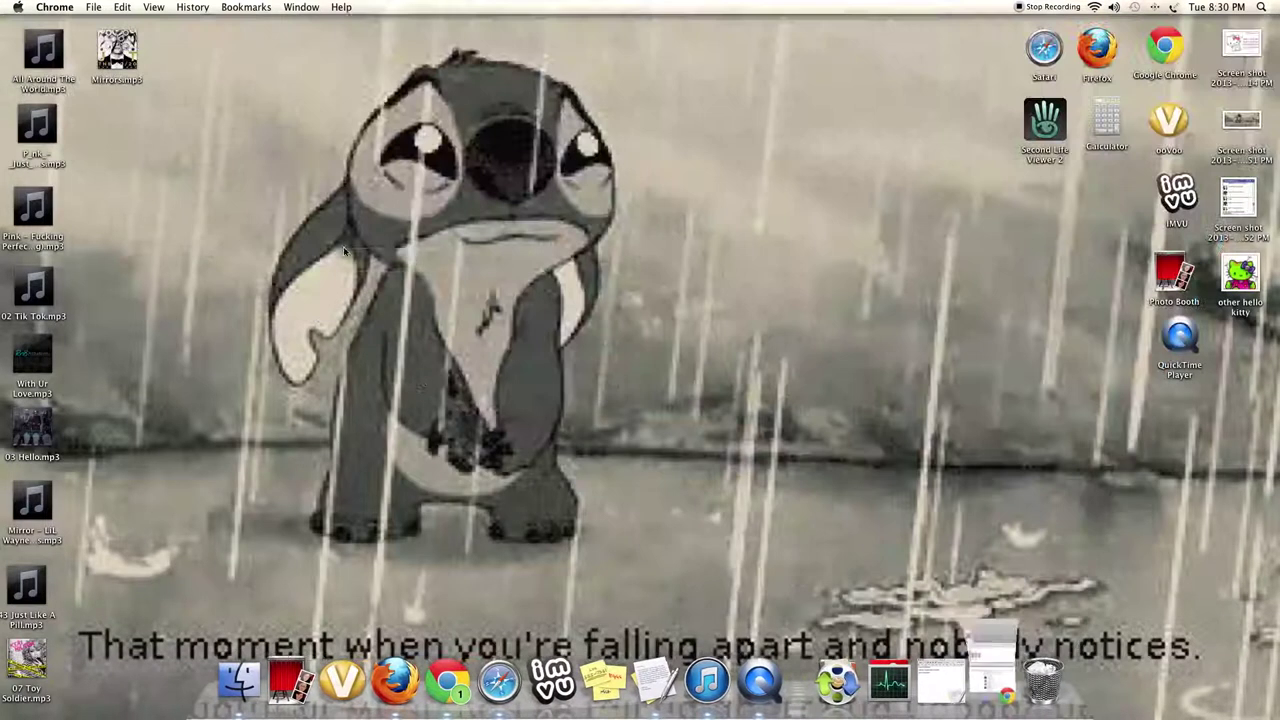
click(992, 684)
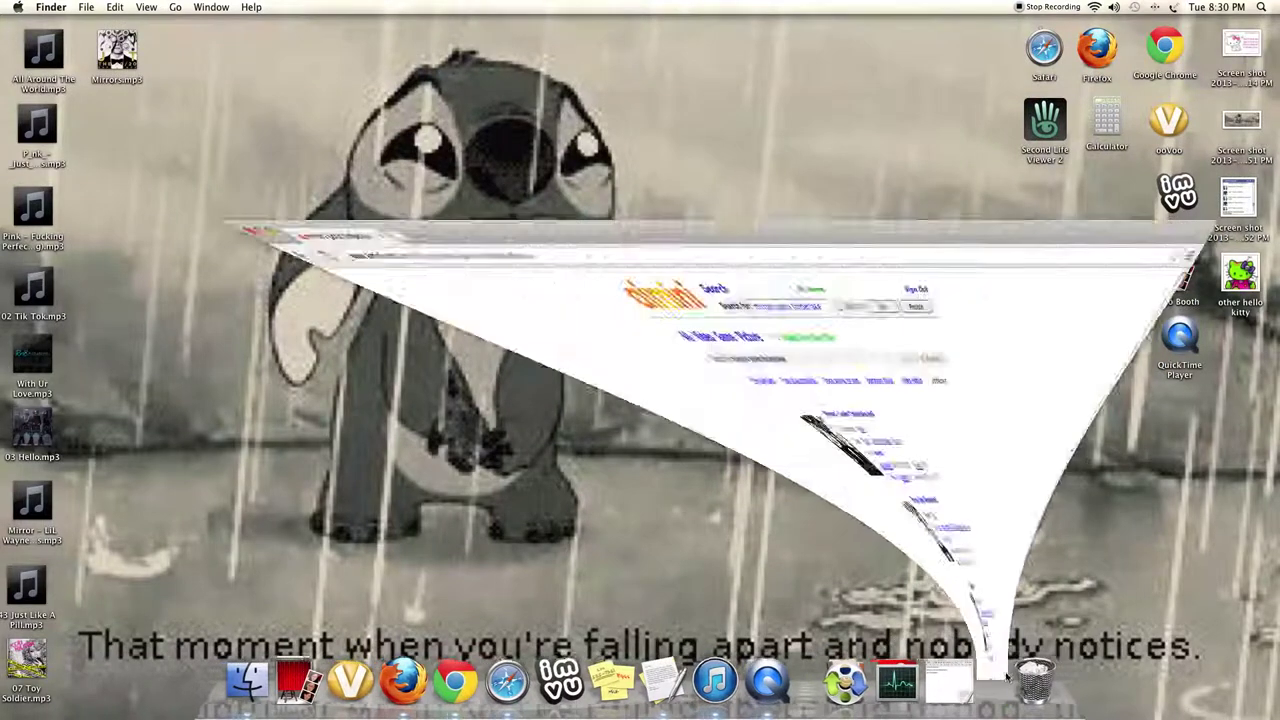
click(134, 635)
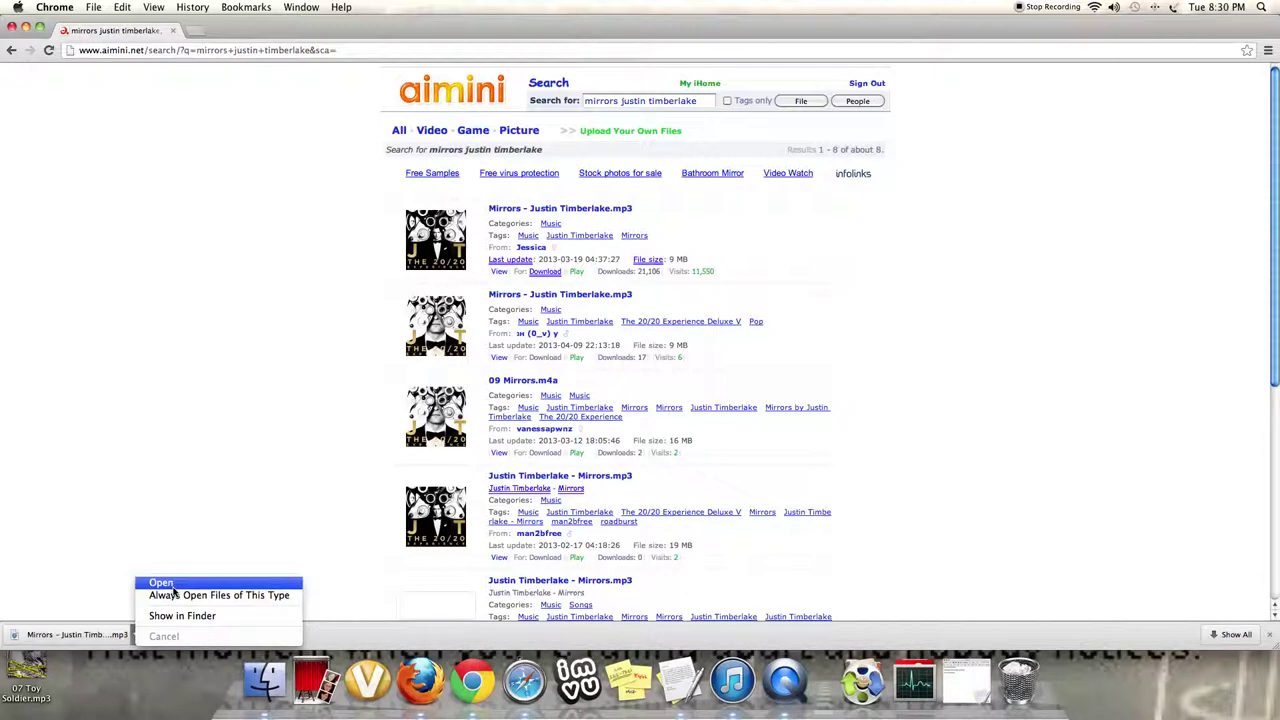
- Open the downloaded Mirrors song so it plays in iTunes
key(XF86AudioRaiseVolume)
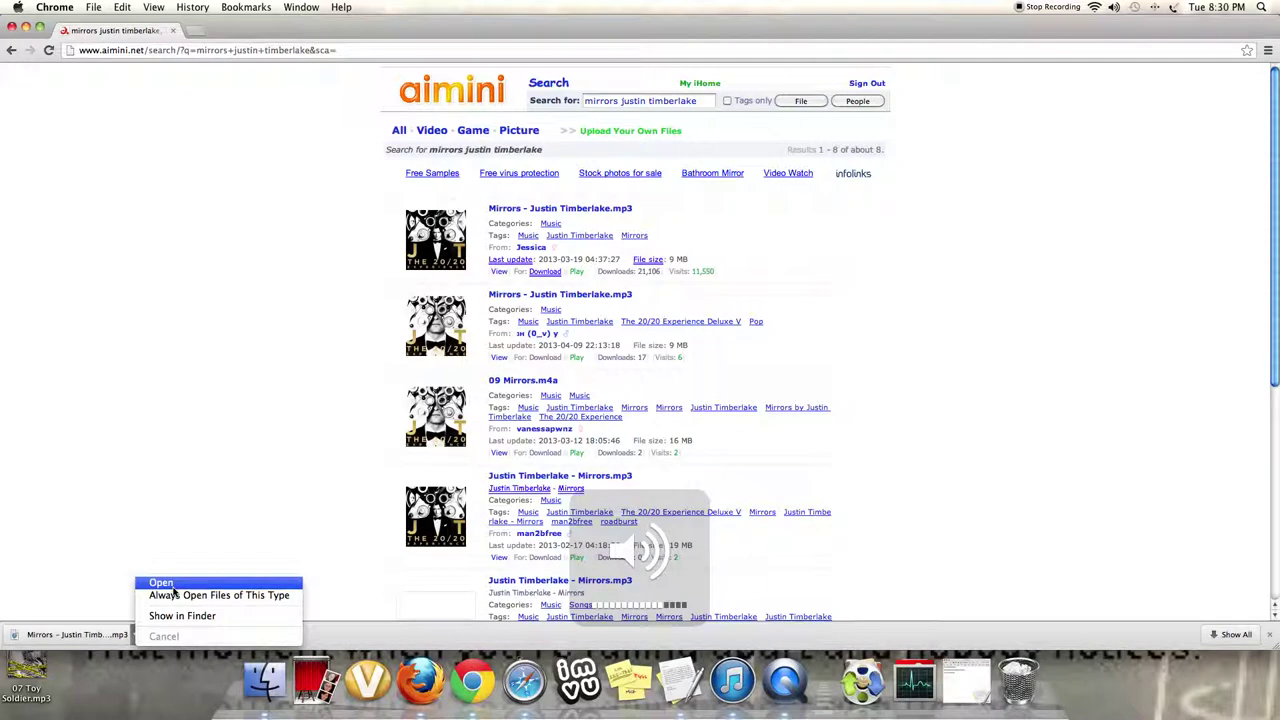
click(173, 590)
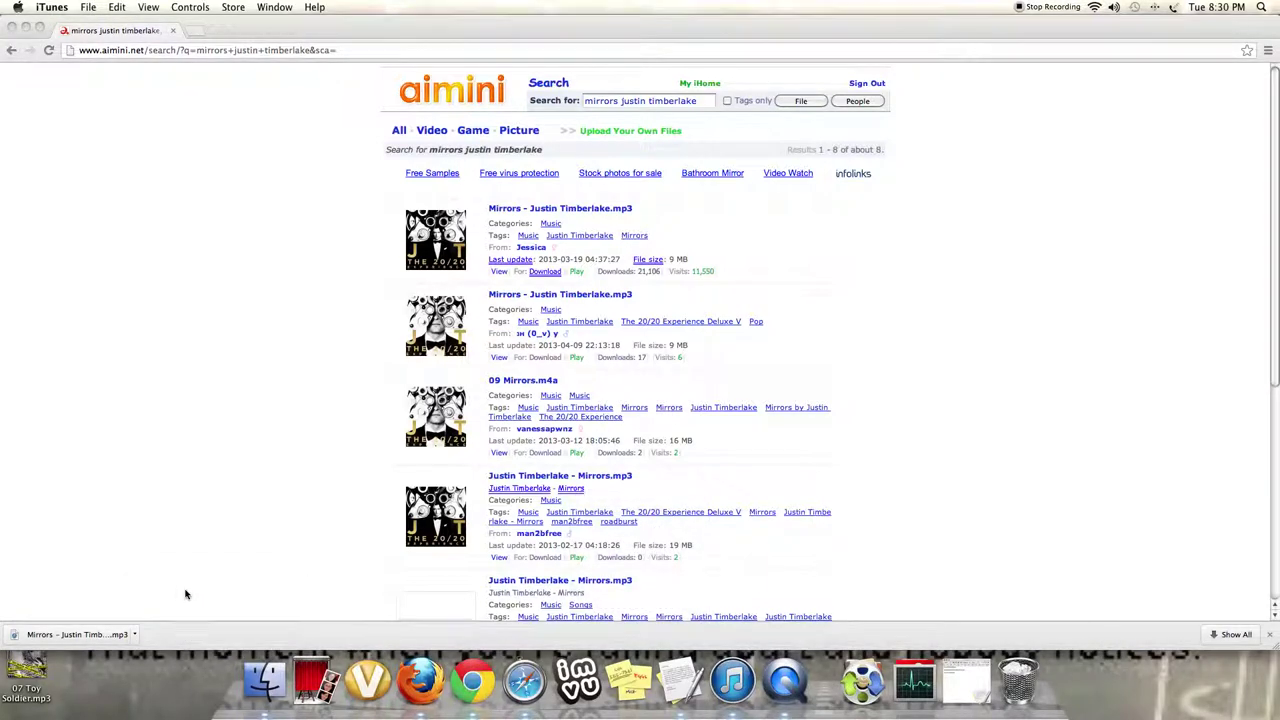
click(732, 680)
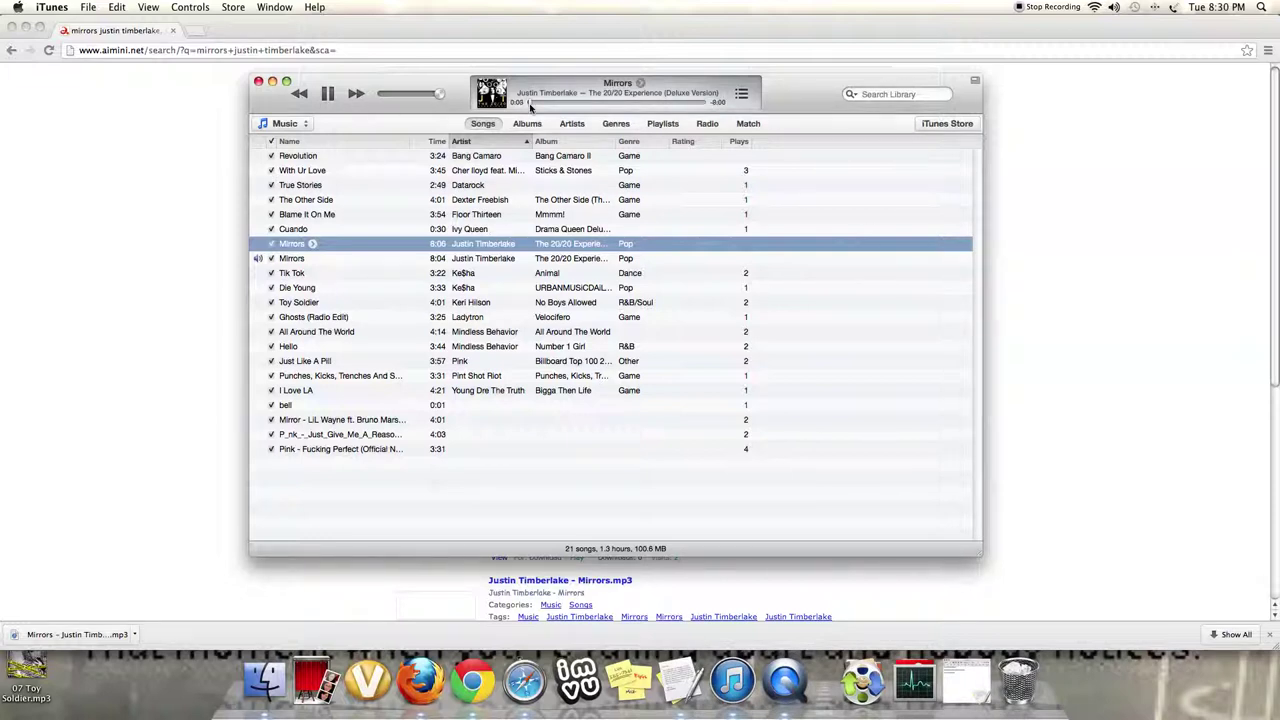
- Skip Mirrors ahead to about 1:44 in iTunes, then pause it
drag(531, 103, 567, 104)
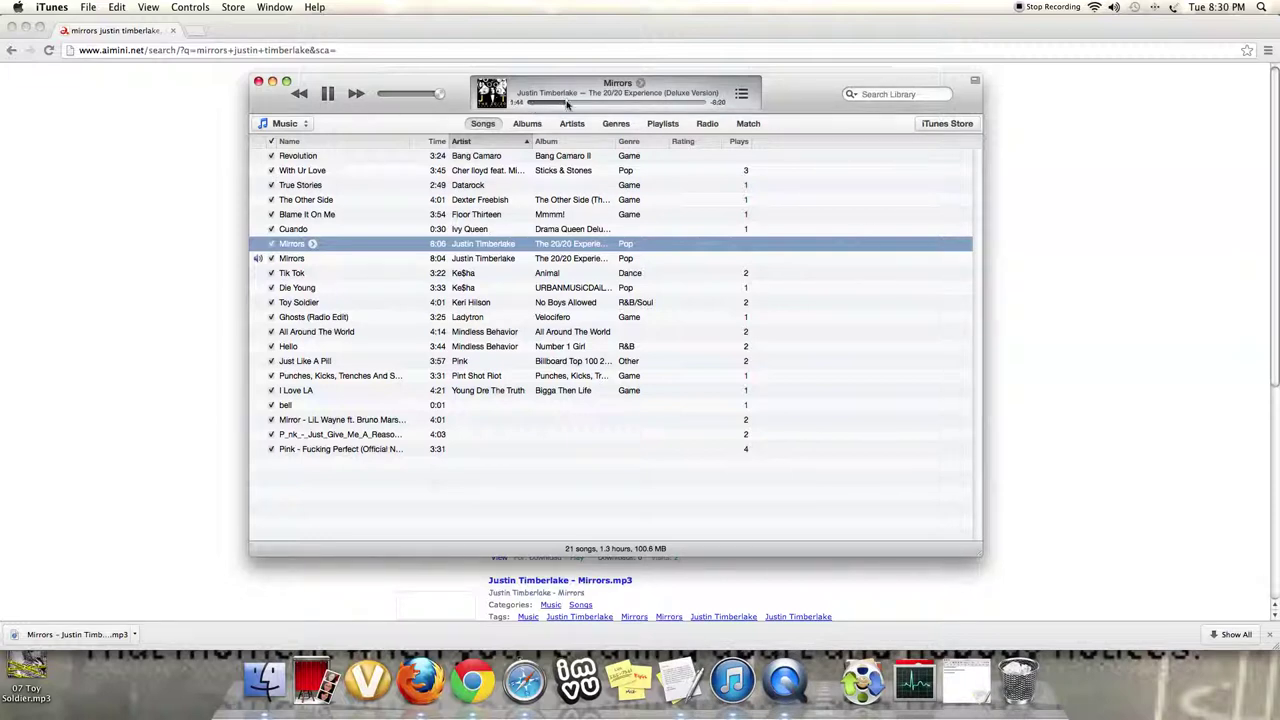
click(330, 96)
click(118, 122)
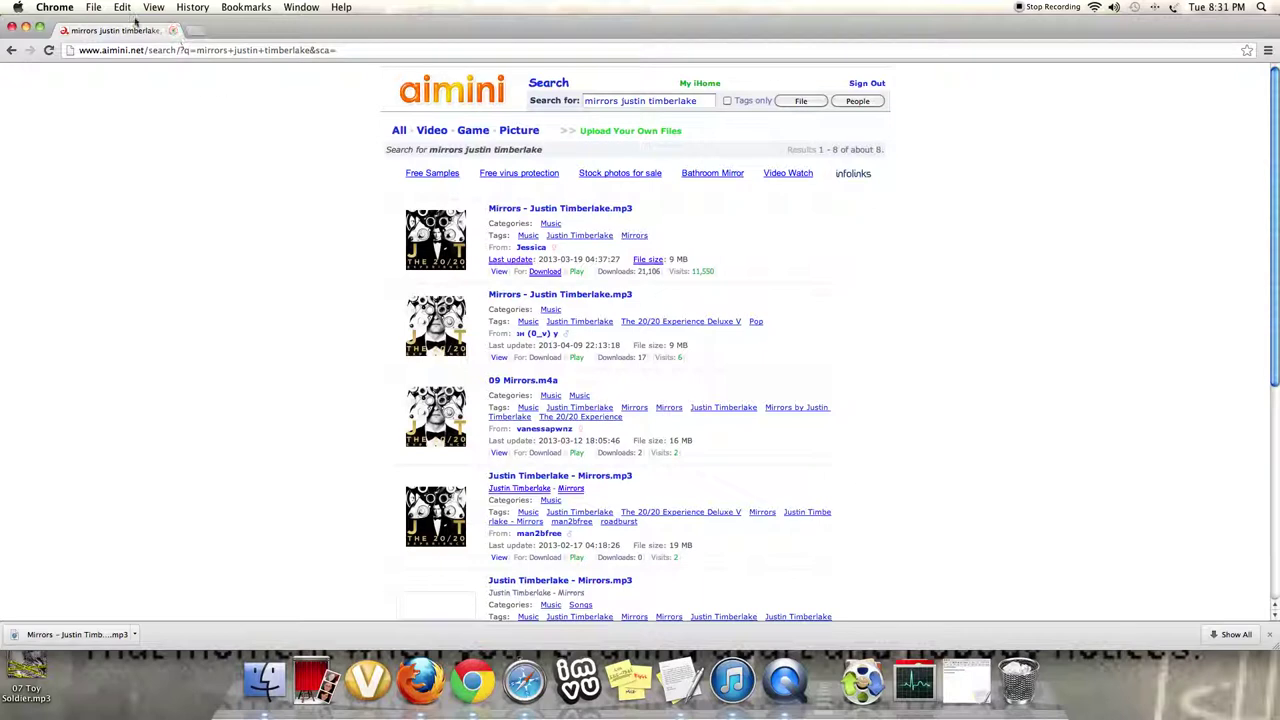
- Close the Chrome window and return focus to iTunes
click(172, 31)
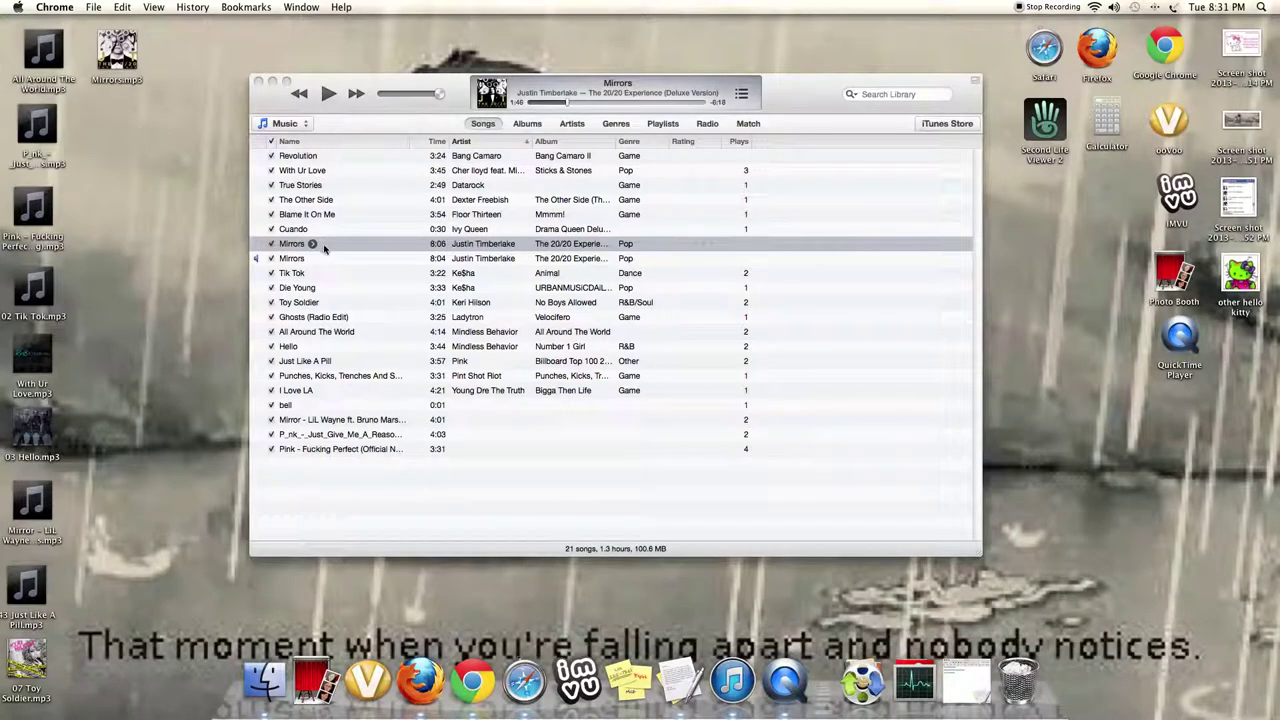
click(116, 142)
click(347, 516)
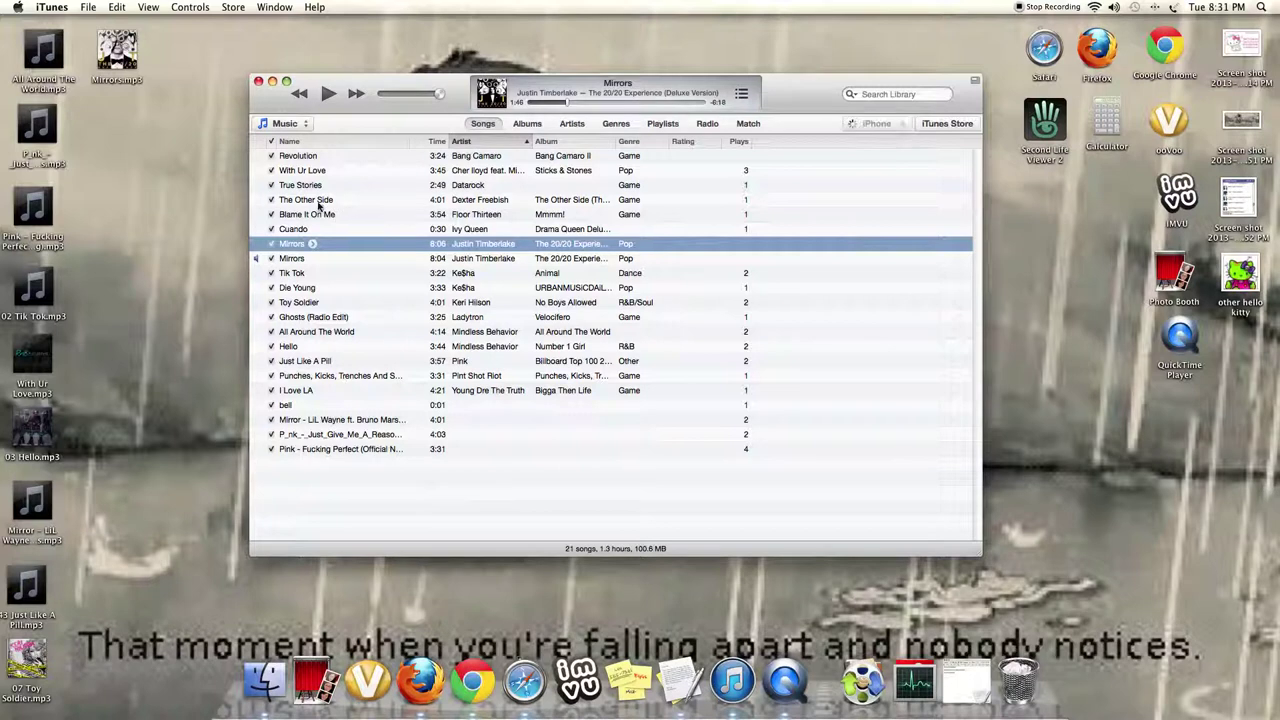
- Minimise and restore the iTunes window, then open the iTunes menu, which crashes iTunes
click(165, 345)
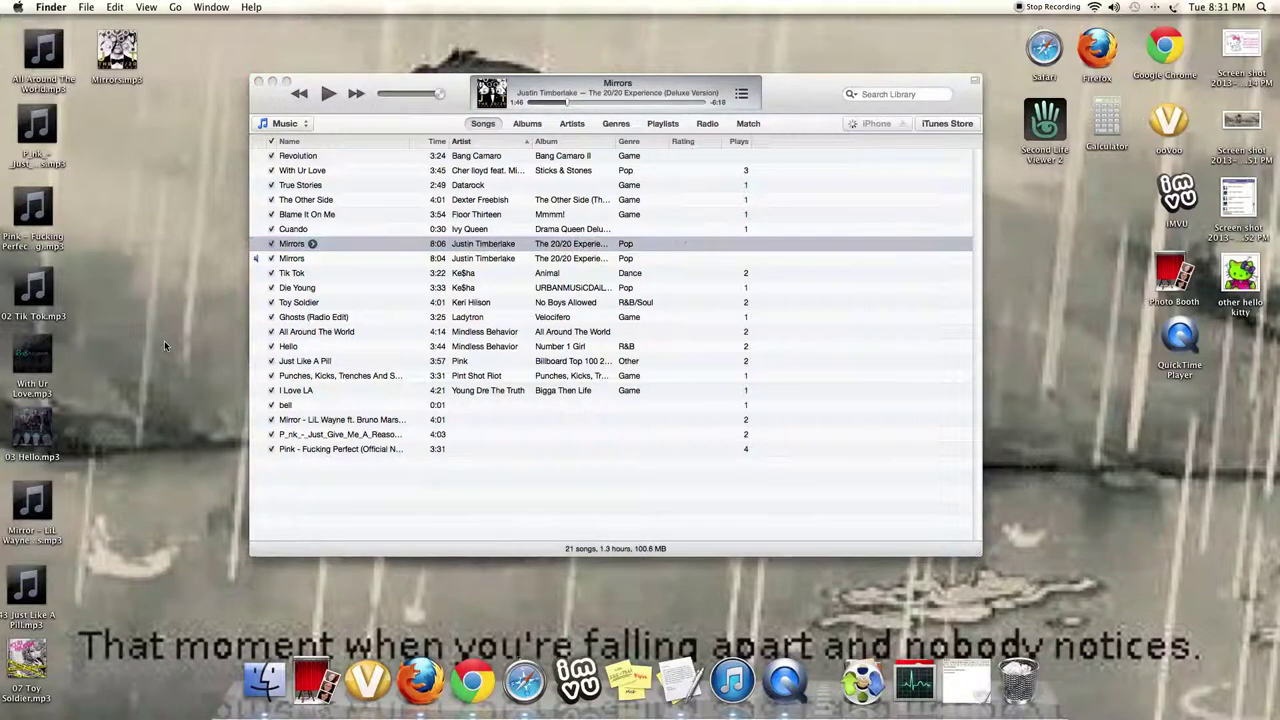
click(275, 85)
click(273, 82)
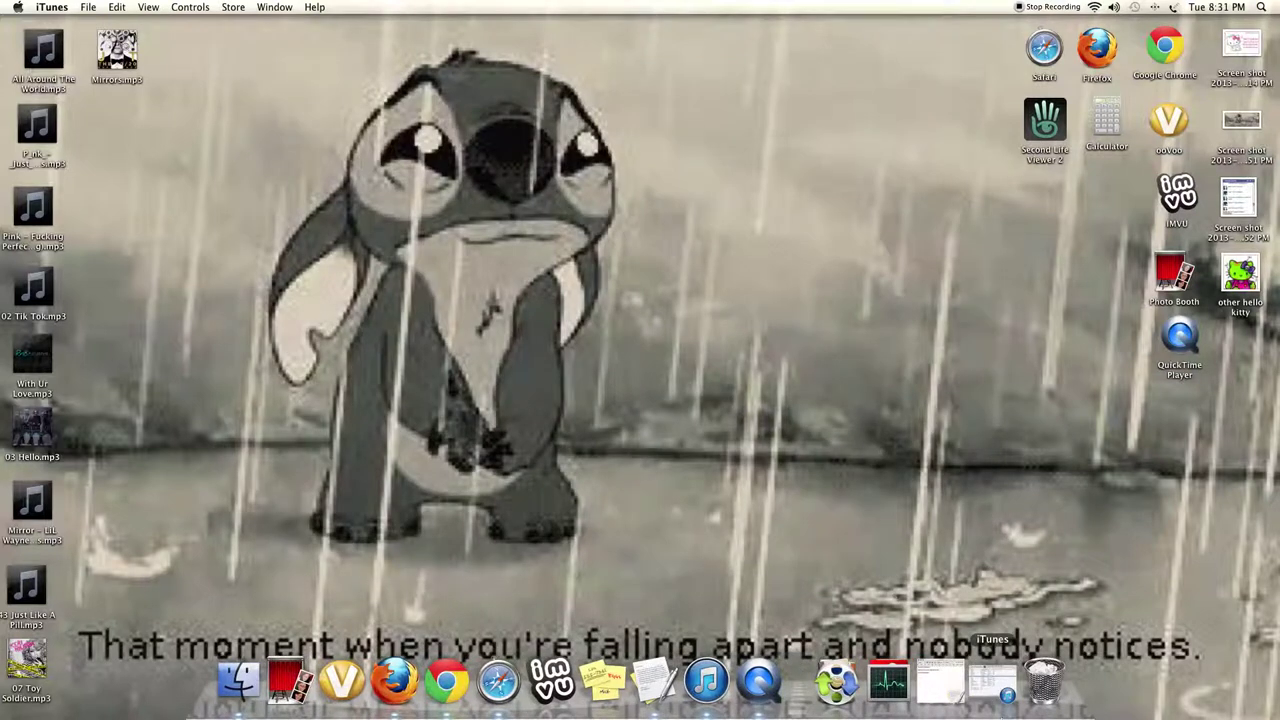
click(990, 683)
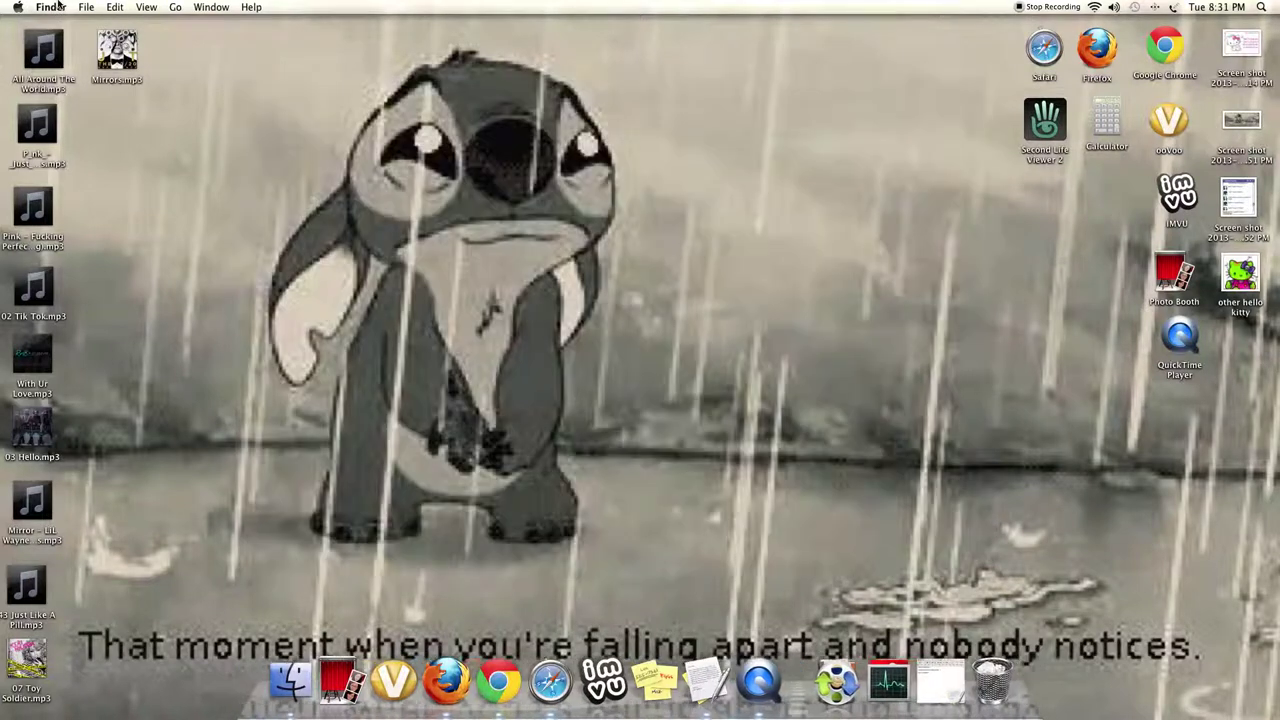
click(50, 7)
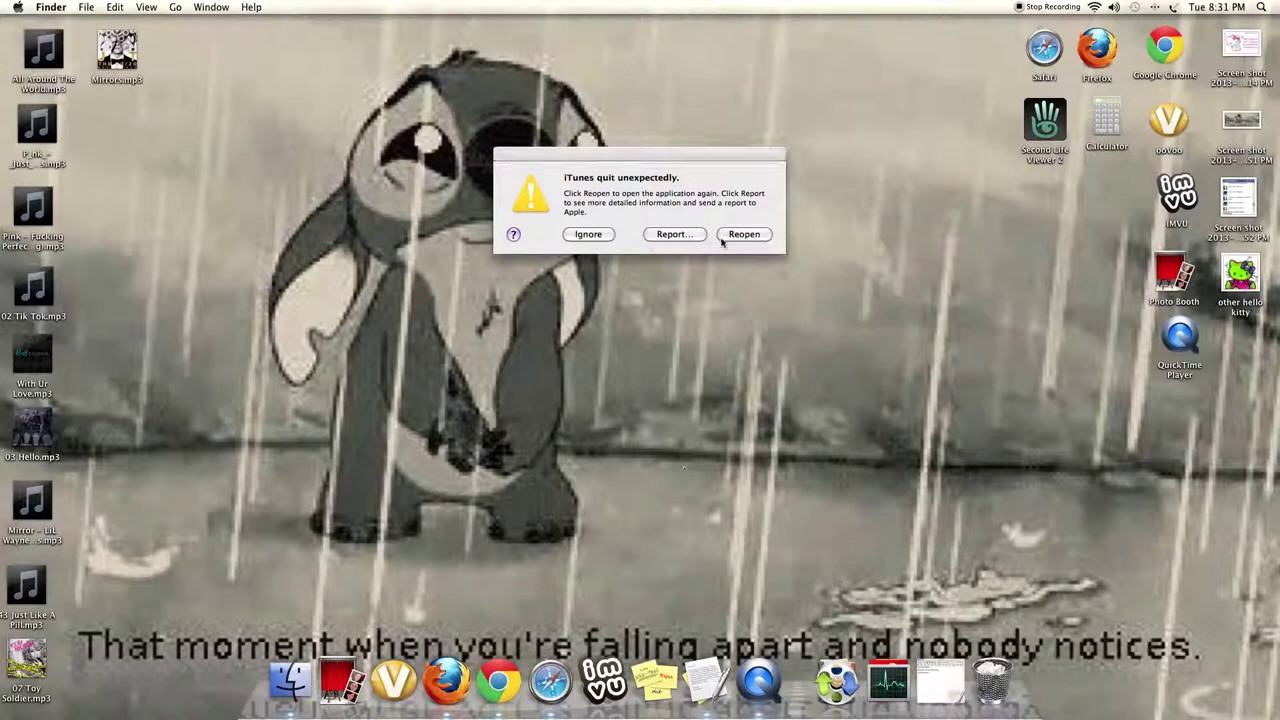
- Dismiss the crash alert, copy iTunes from Applications to the desktop, and launch that copy
click(589, 234)
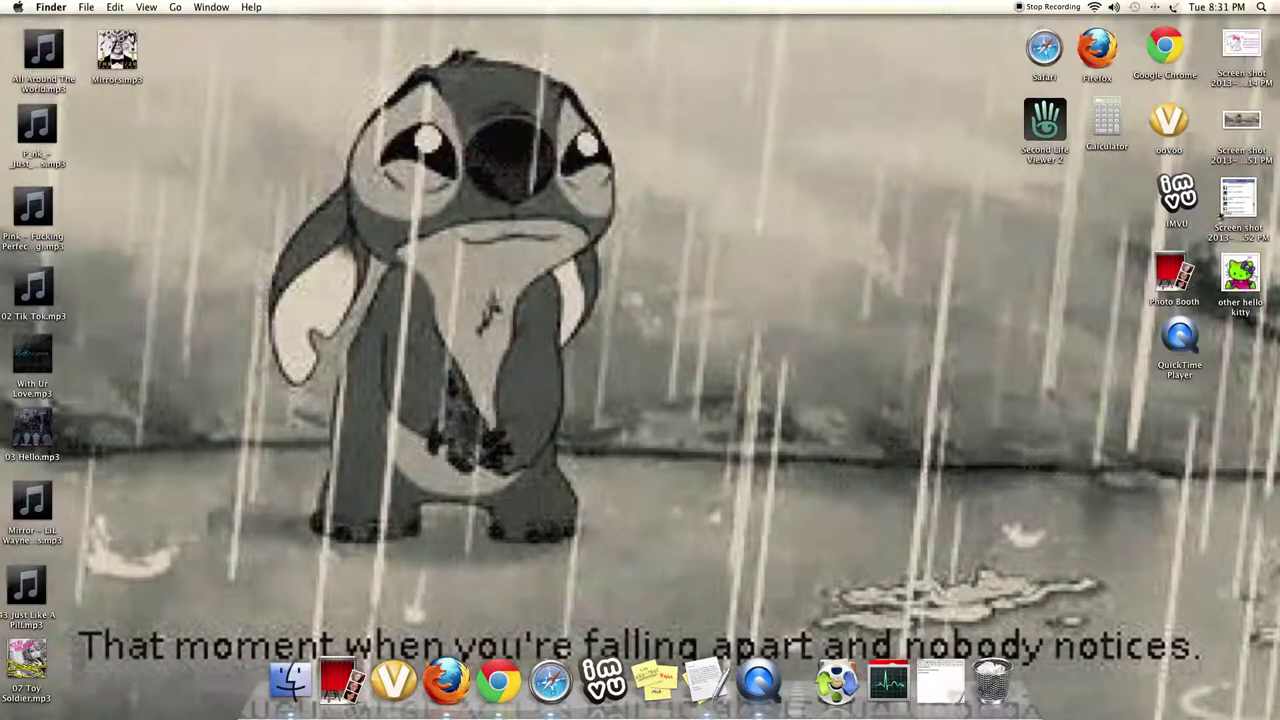
click(855, 692)
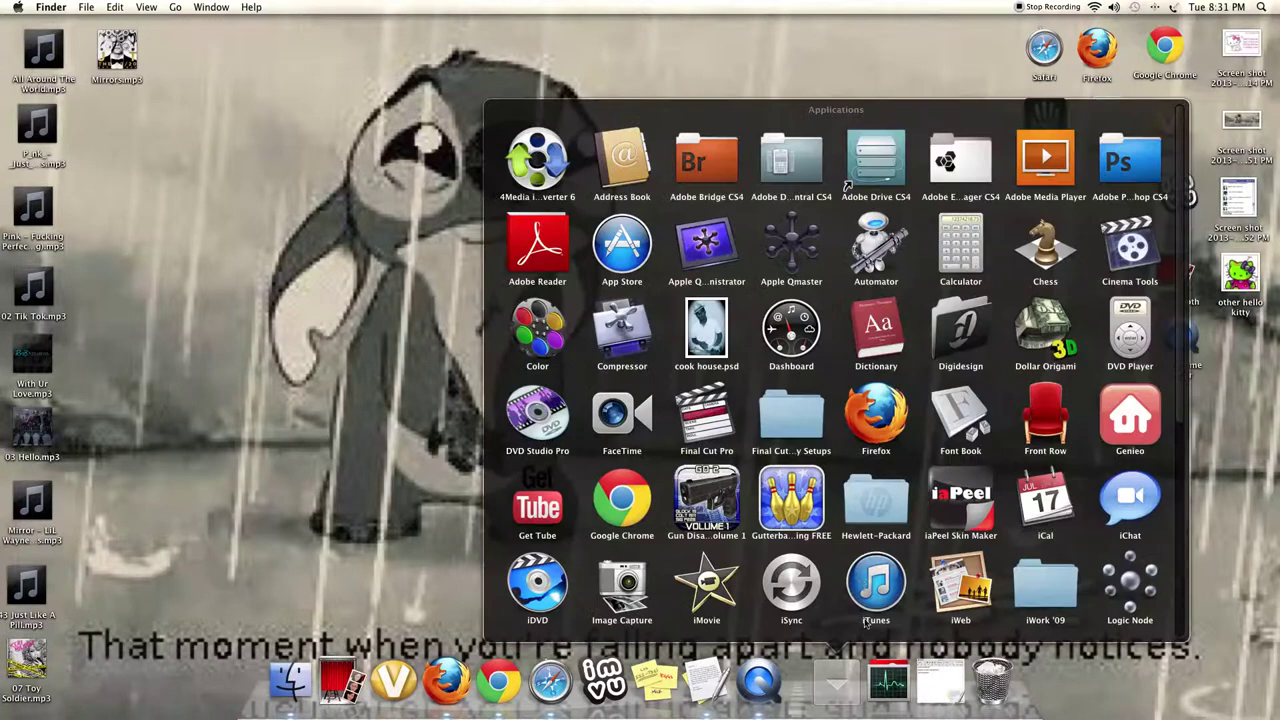
drag(860, 565, 1150, 424)
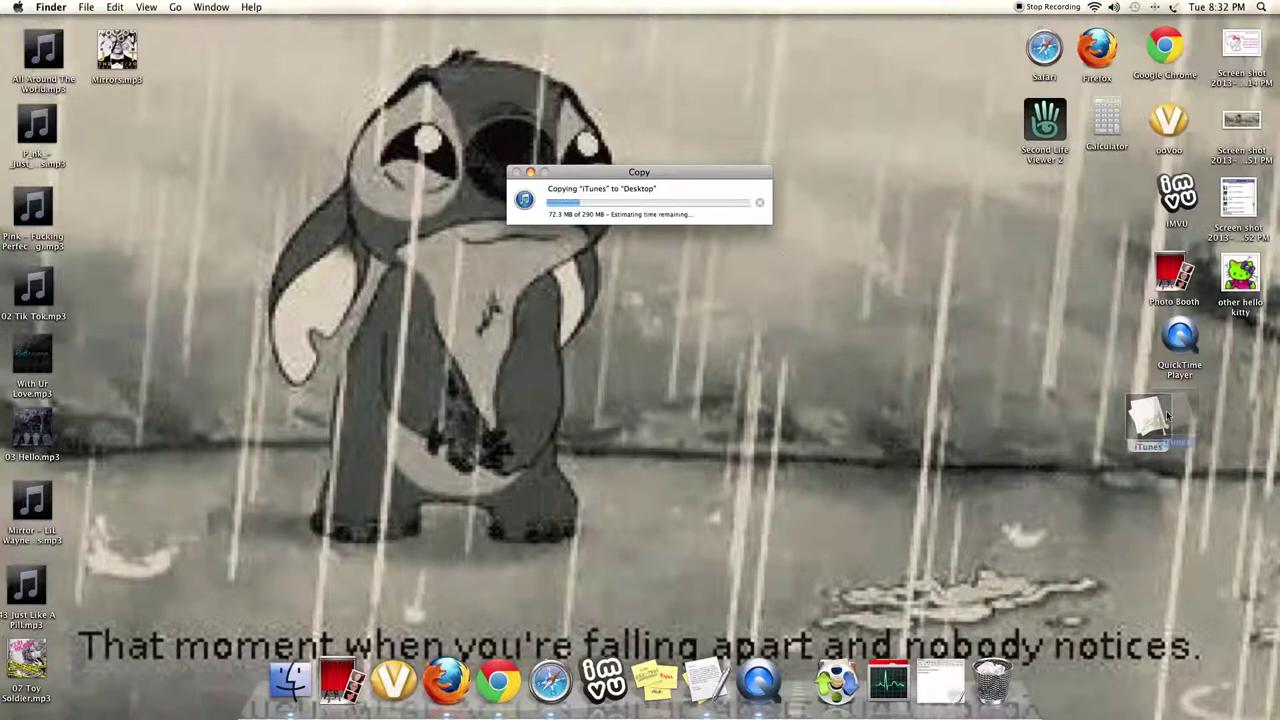
click(1128, 445)
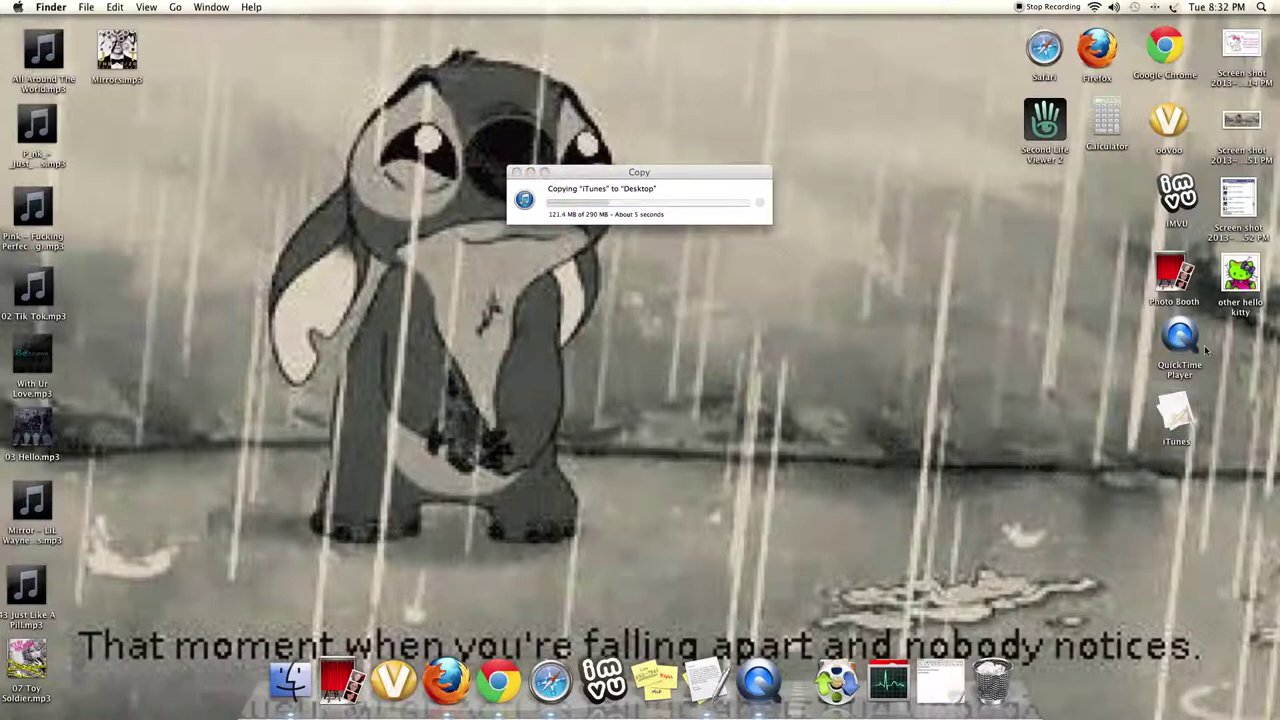
click(616, 211)
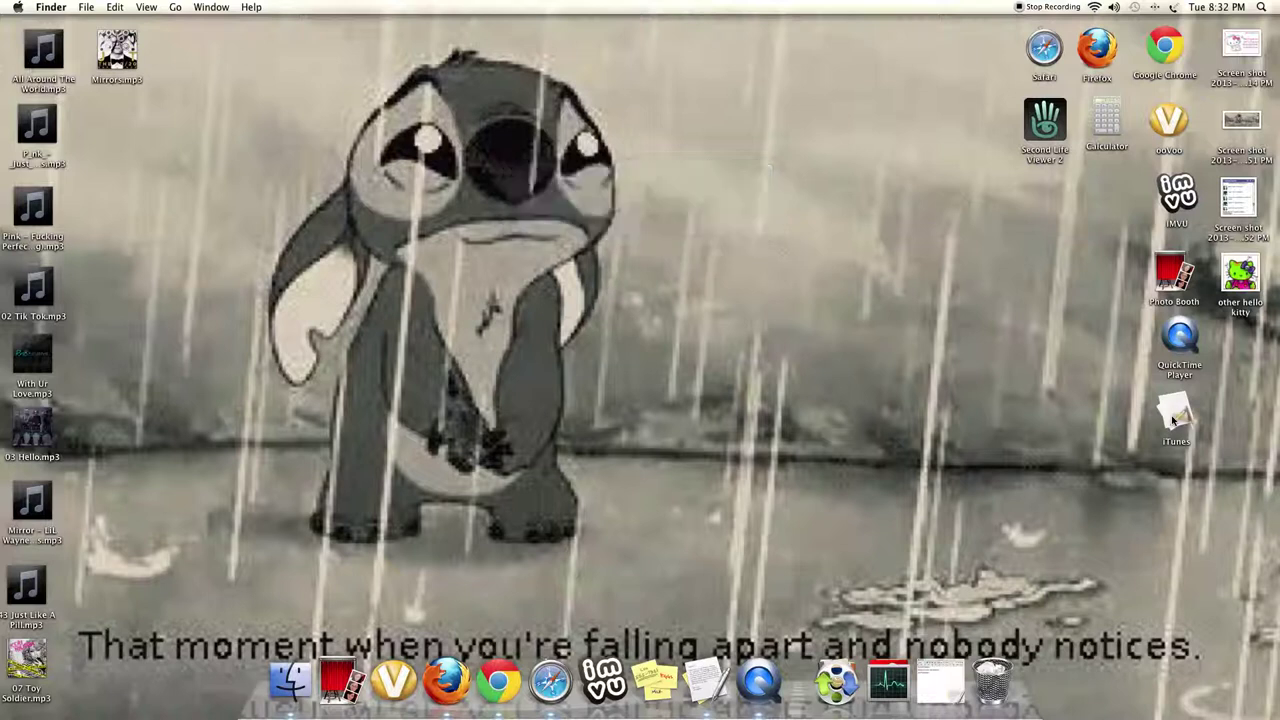
click(1175, 420)
double_click(1175, 425)
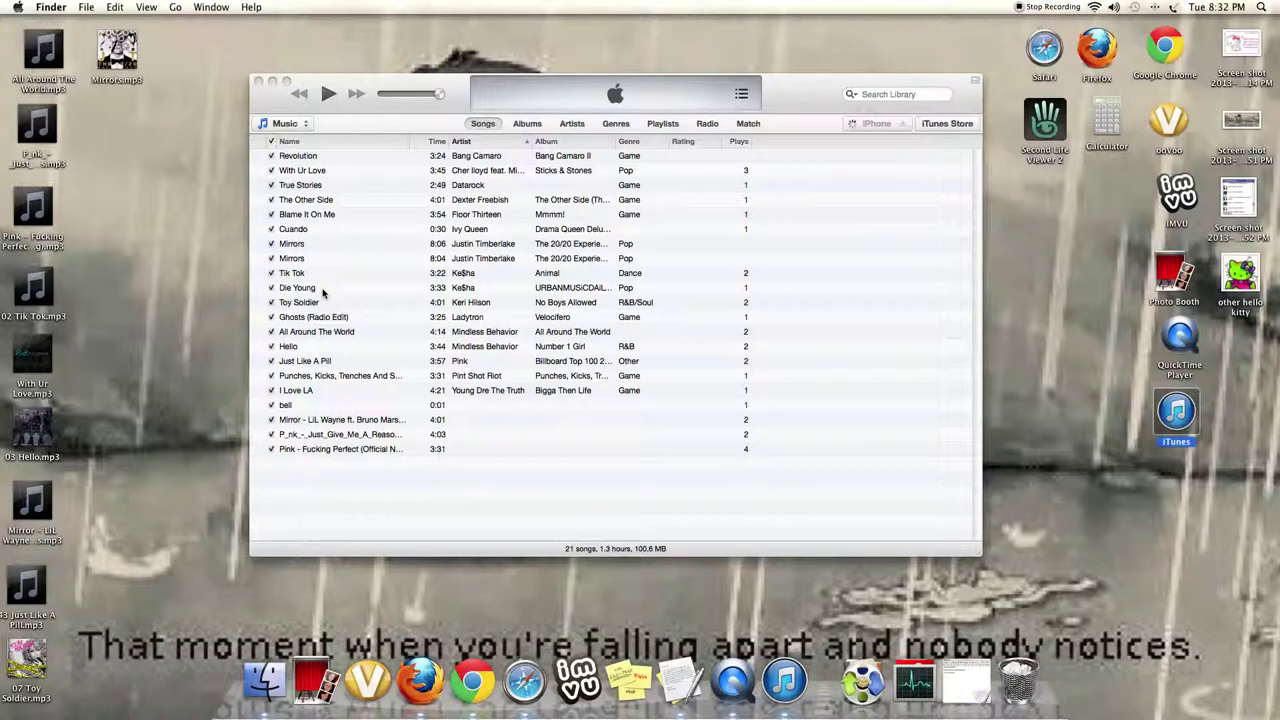
- Open the connected iPhone's page in iTunes and cancel the offered software update
click(866, 125)
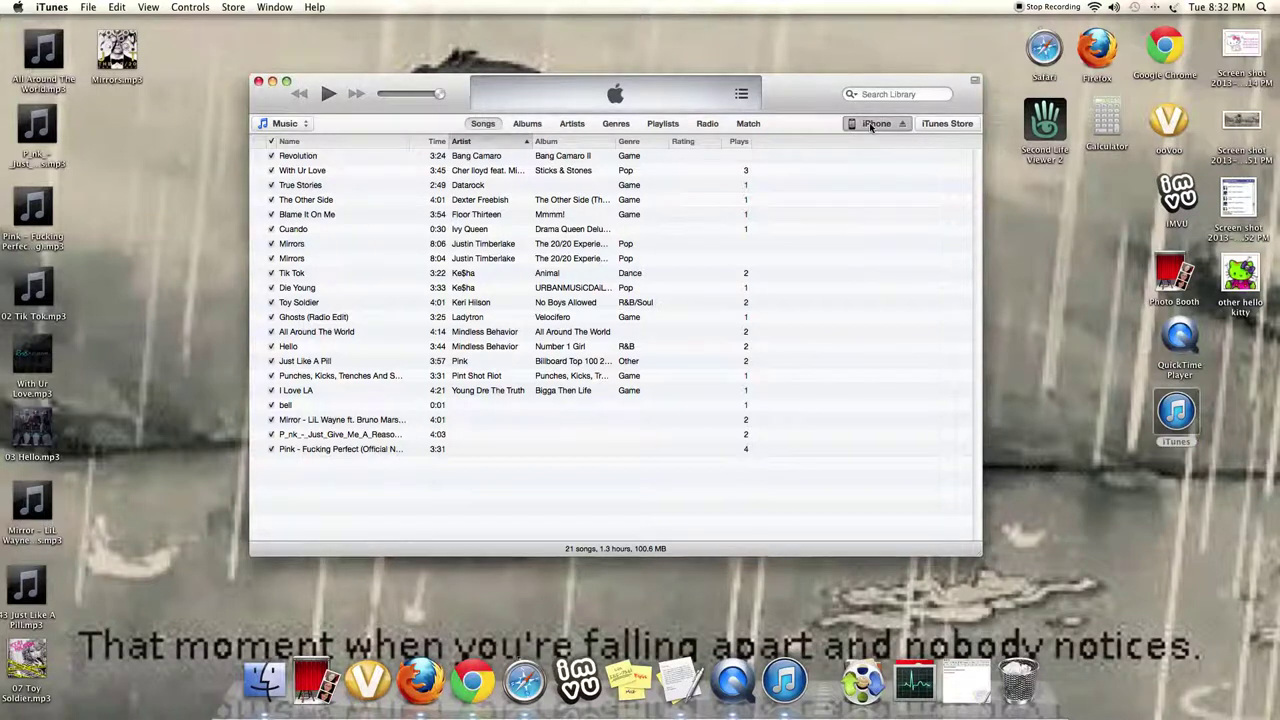
click(870, 125)
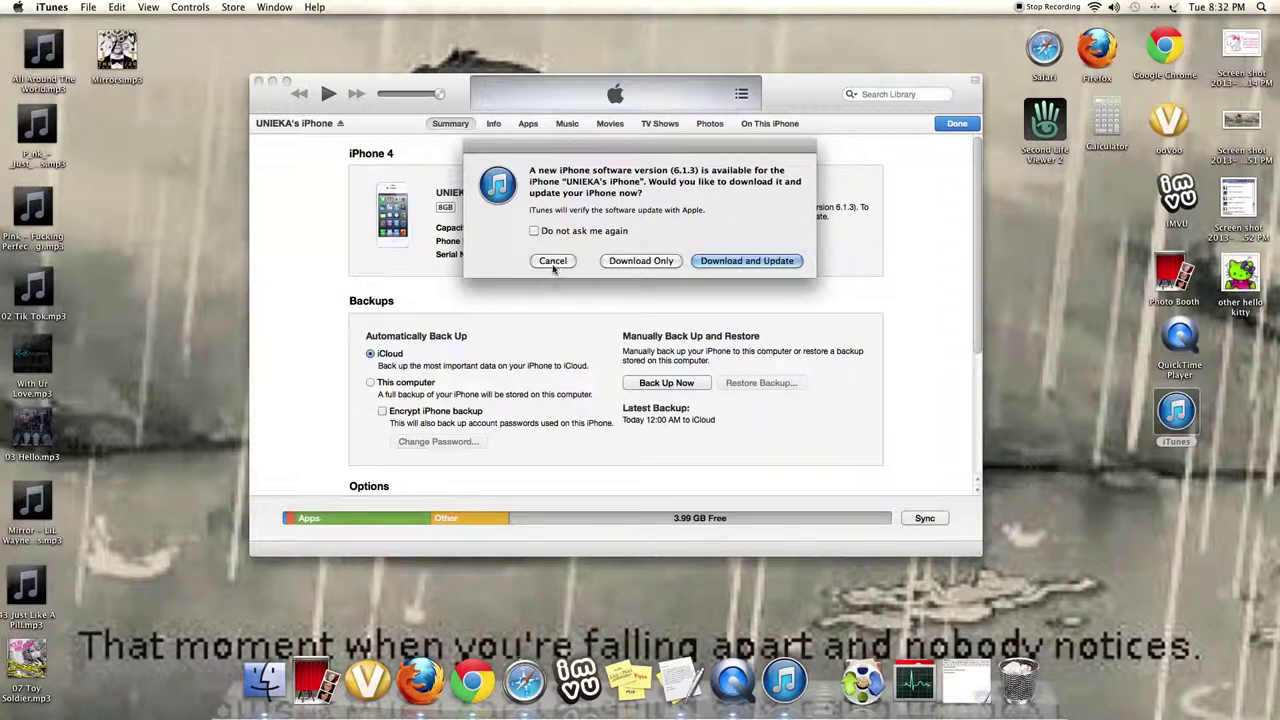
click(553, 261)
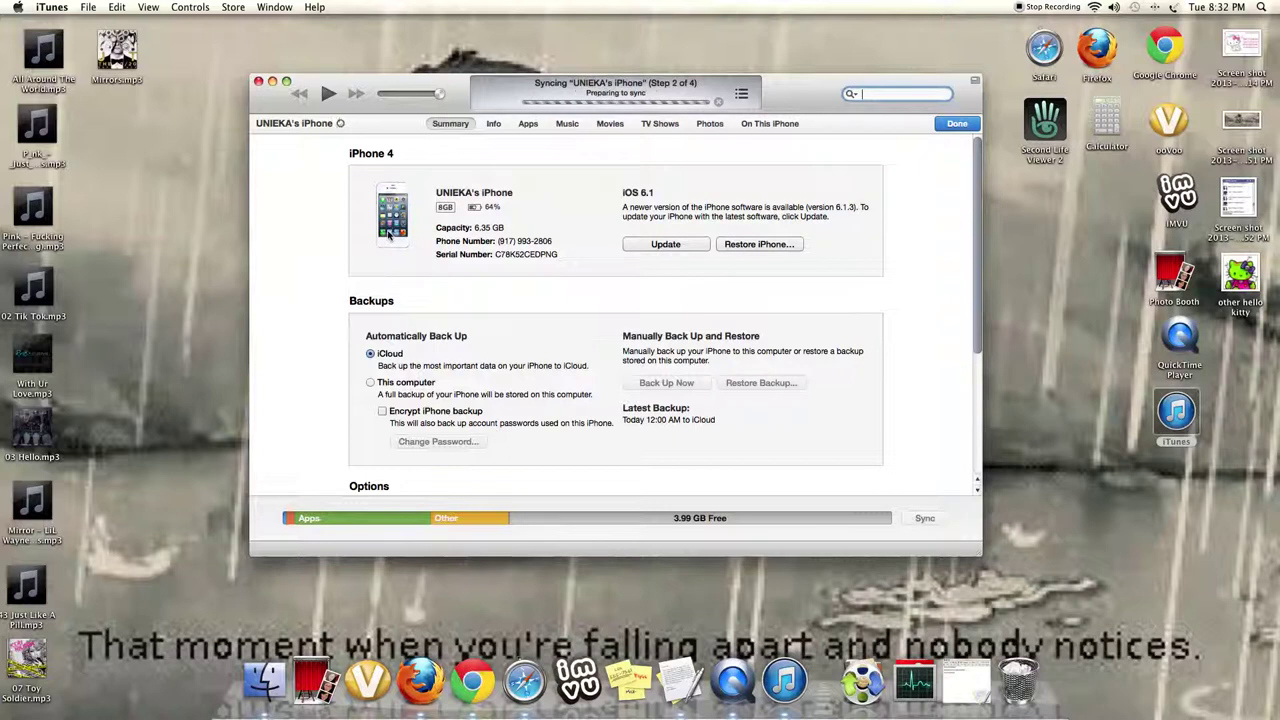
- Tick Justin Timberlake under the artists in the iPhone's Music sync settings
click(576, 127)
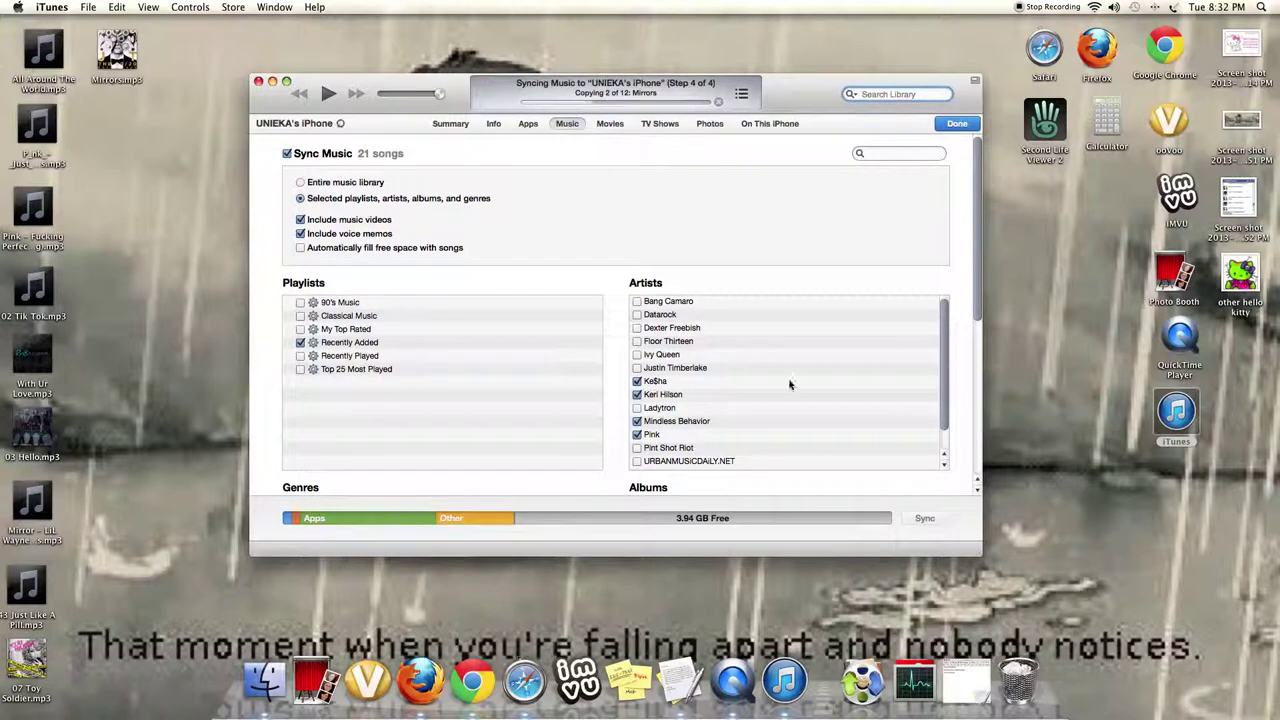
click(637, 368)
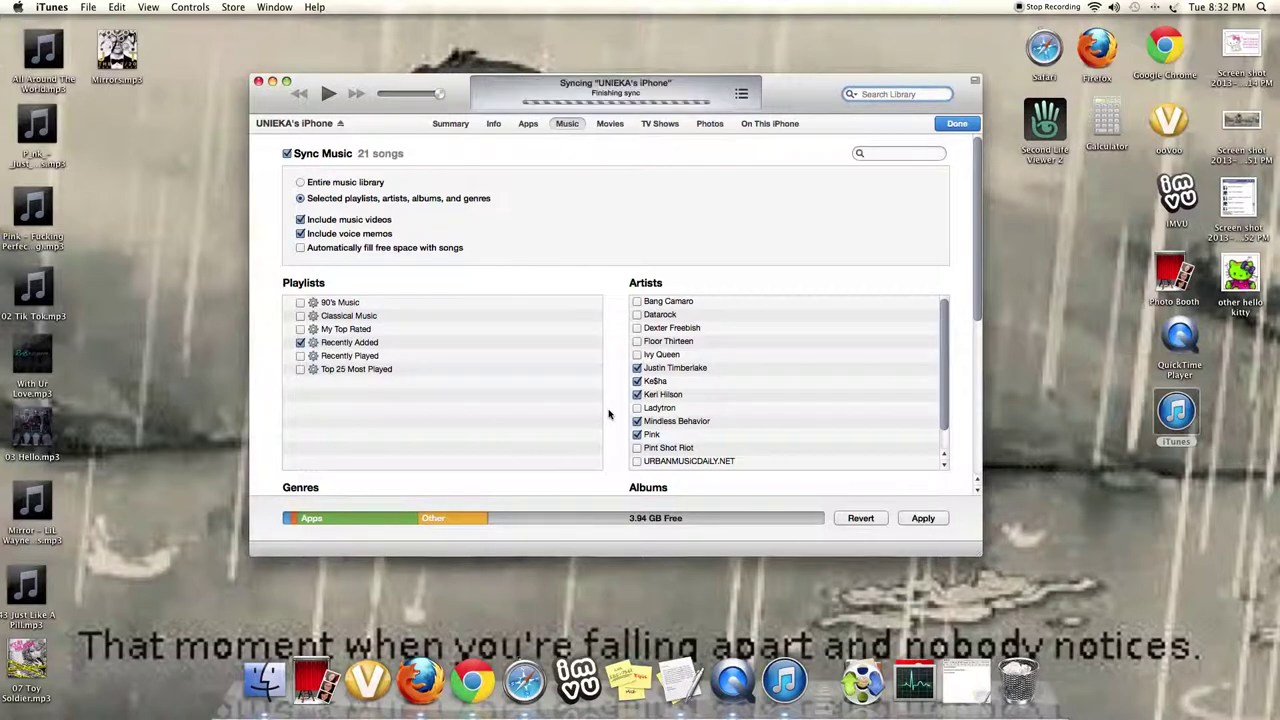
scroll(609, 414, down, 3)
scroll(609, 414, down, 2)
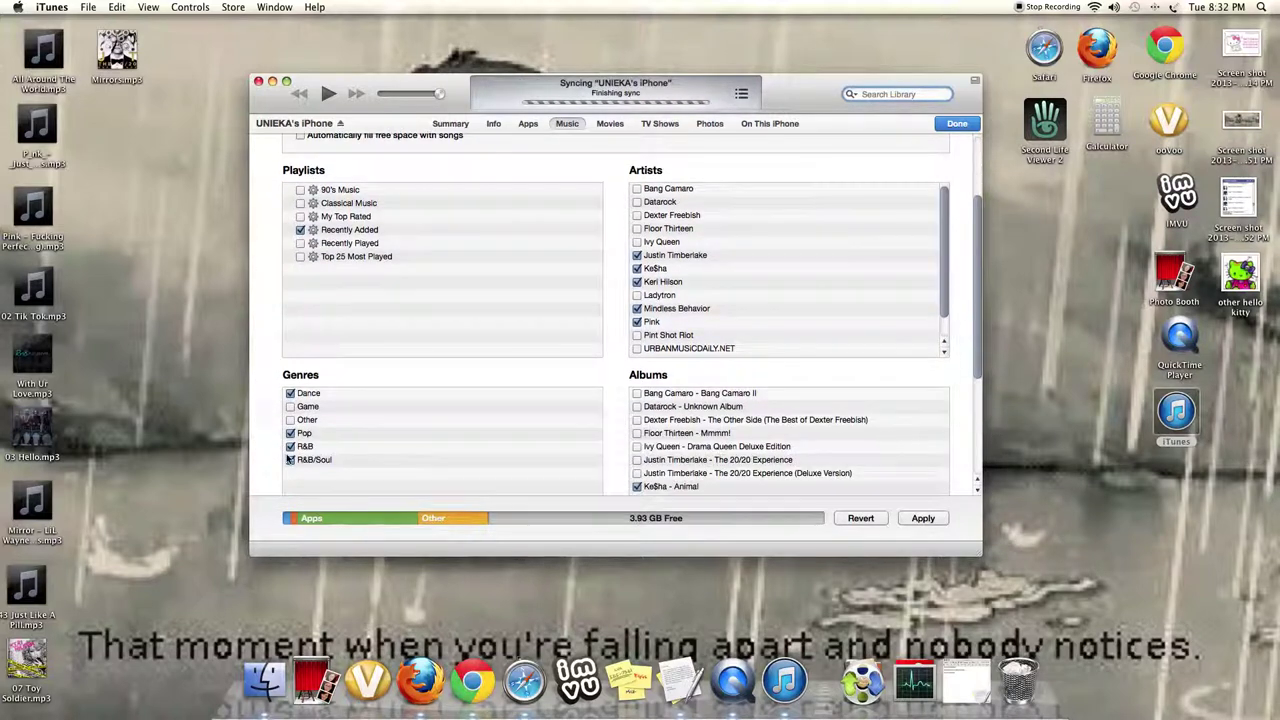
scroll(520, 375, down, 2)
scroll(512, 362, down, 4)
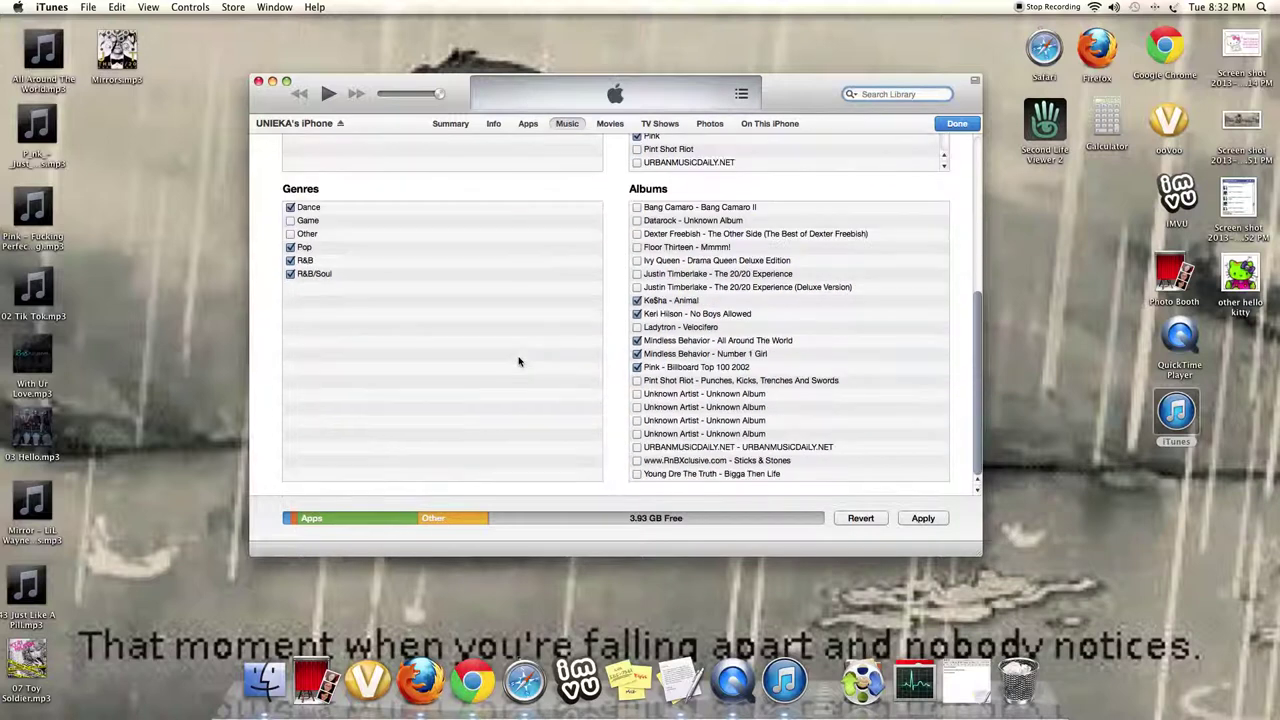
- Apply the changed sync settings so the iPhone syncs, then eject the iPhone
click(940, 124)
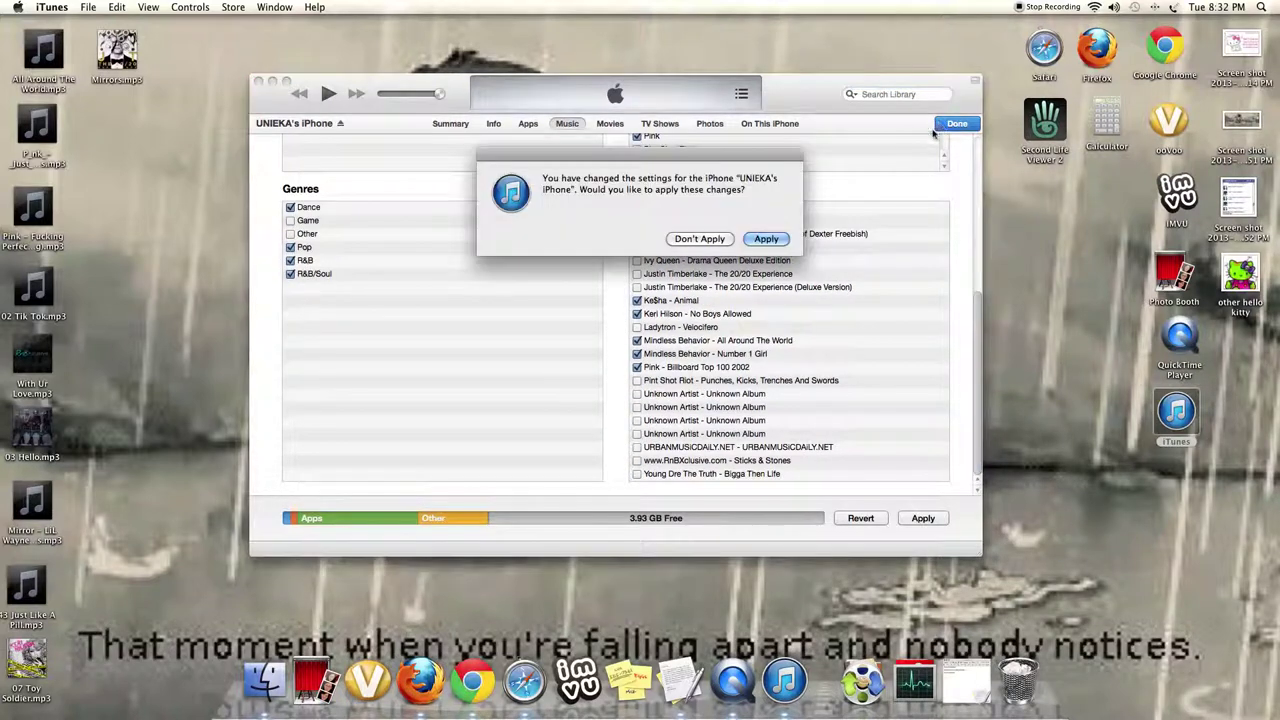
click(775, 240)
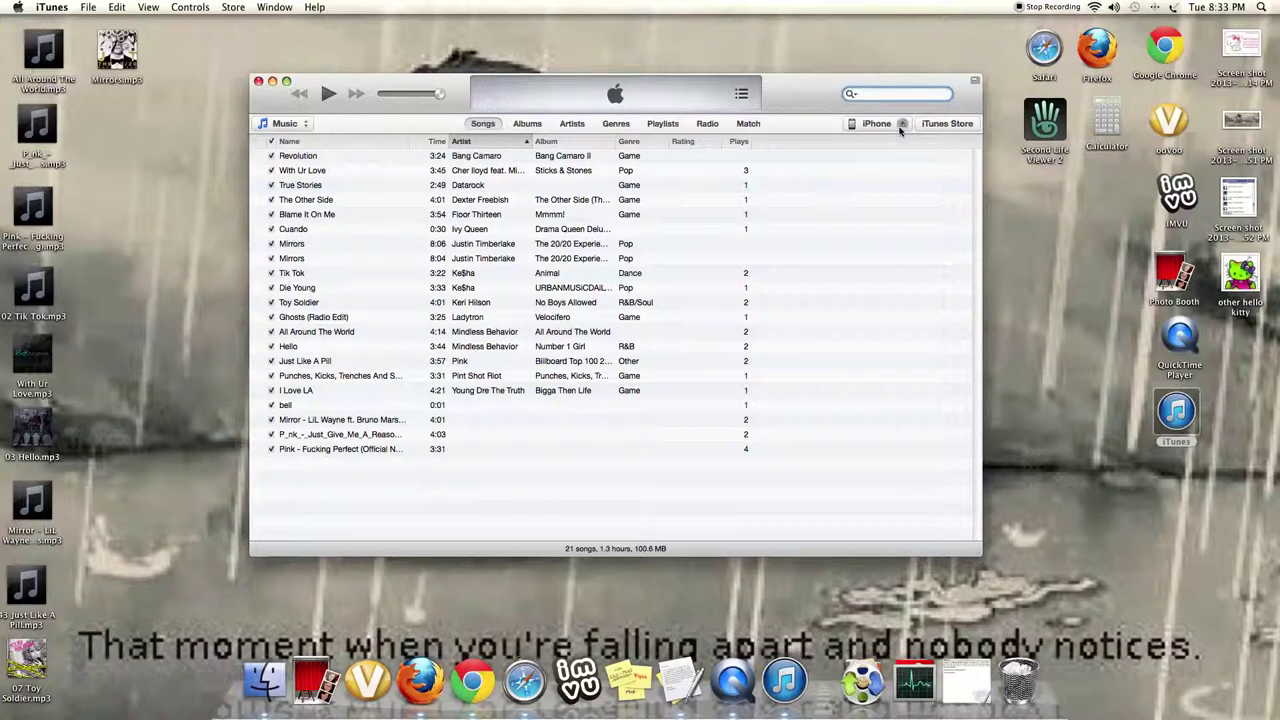
click(901, 124)
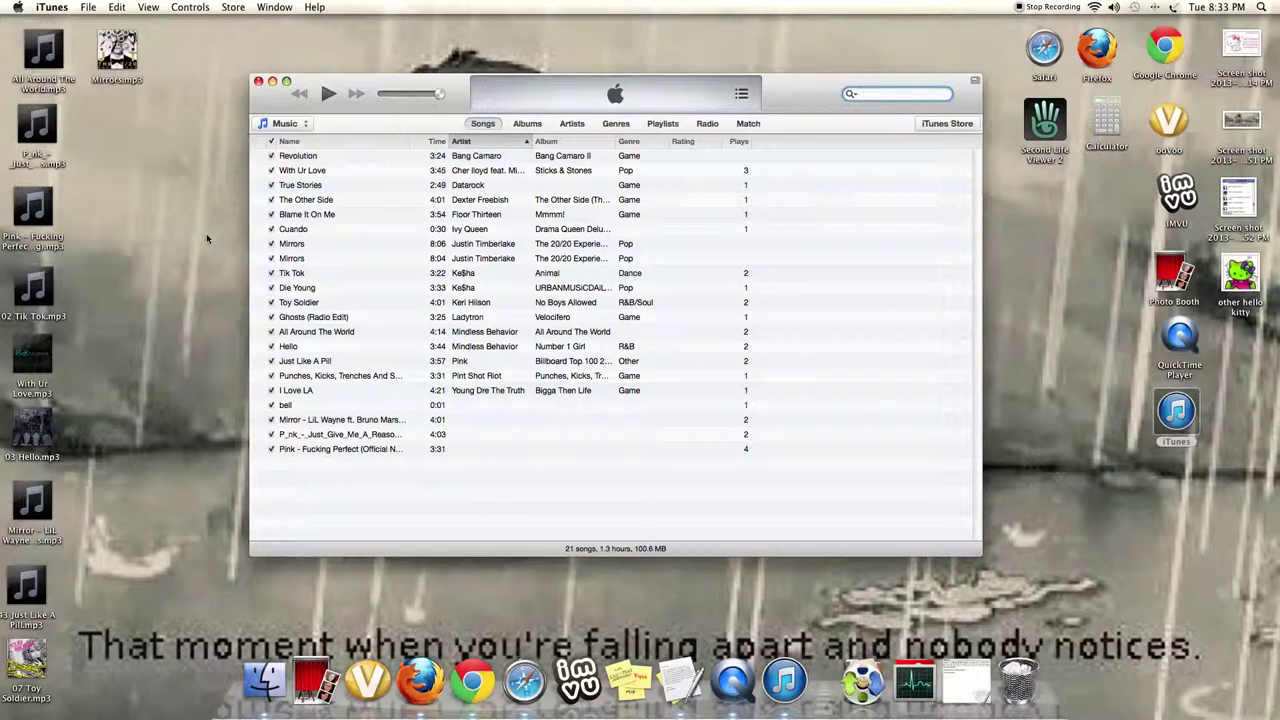
click(158, 290)
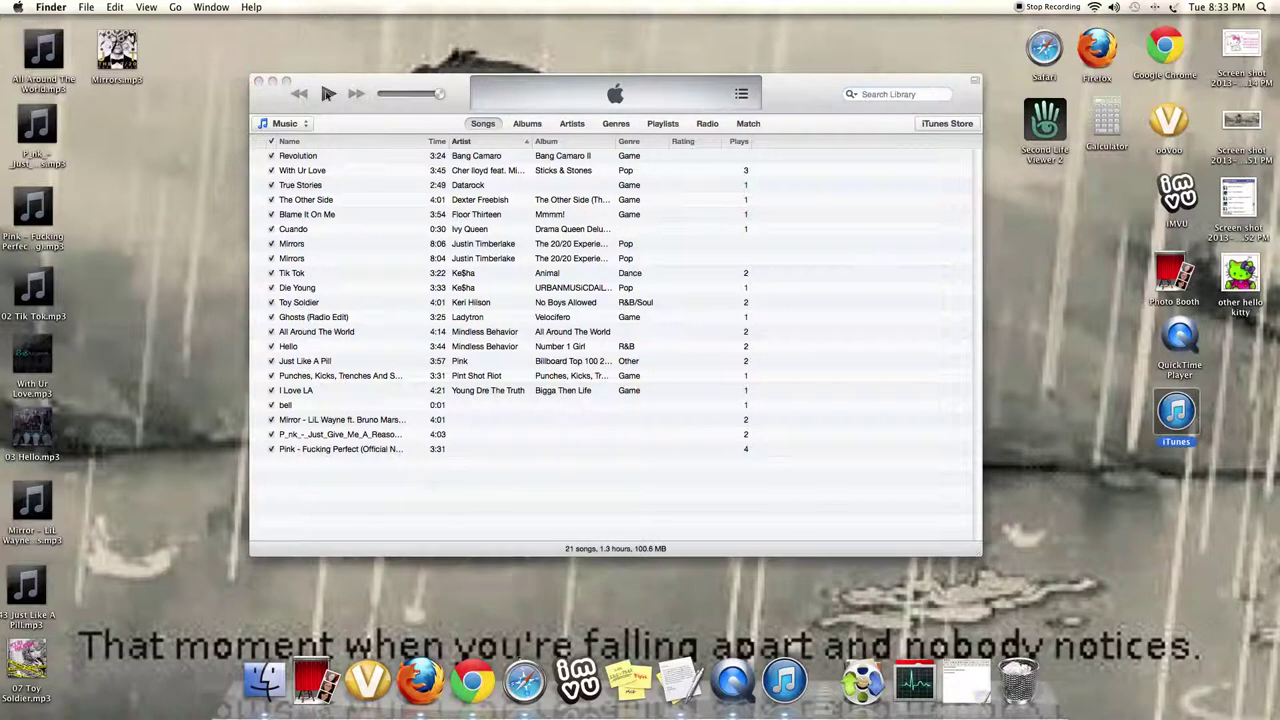
click(283, 107)
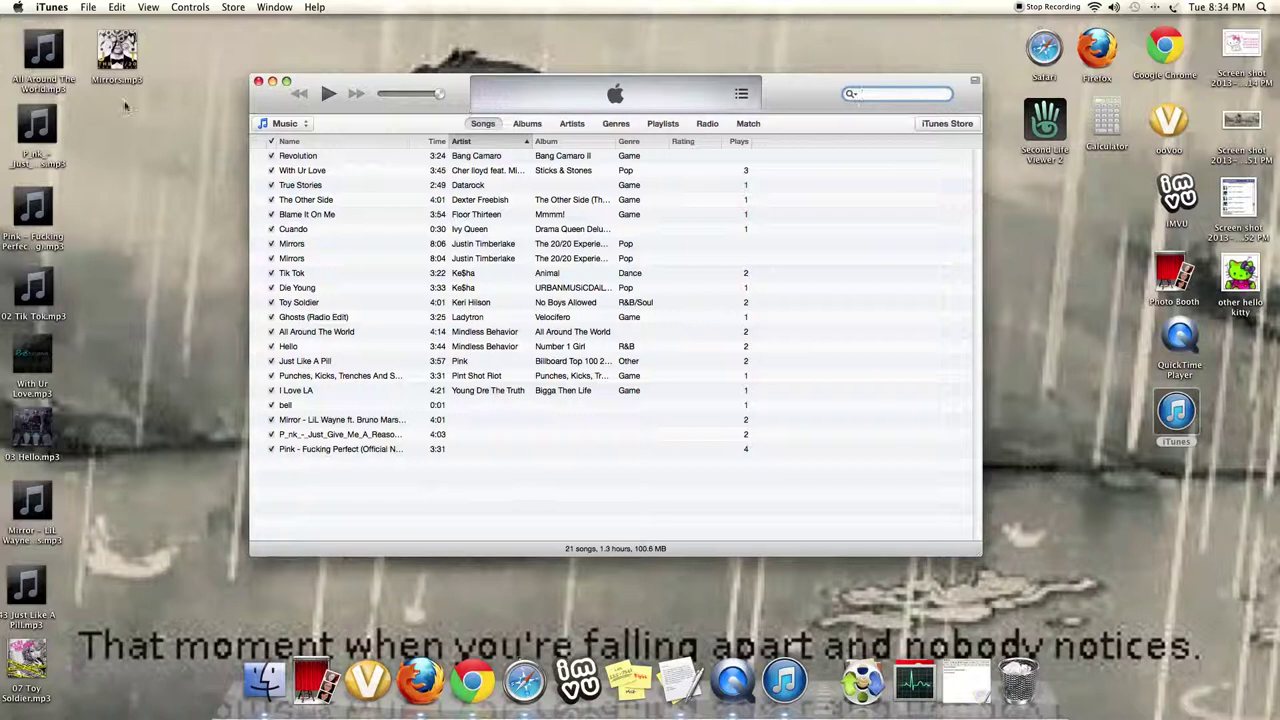
- Close iTunes, restore the thank-you note to mid-screen, and add a '!!!!!!!!!!' line below 'Hope This Helped!!!!'
click(258, 81)
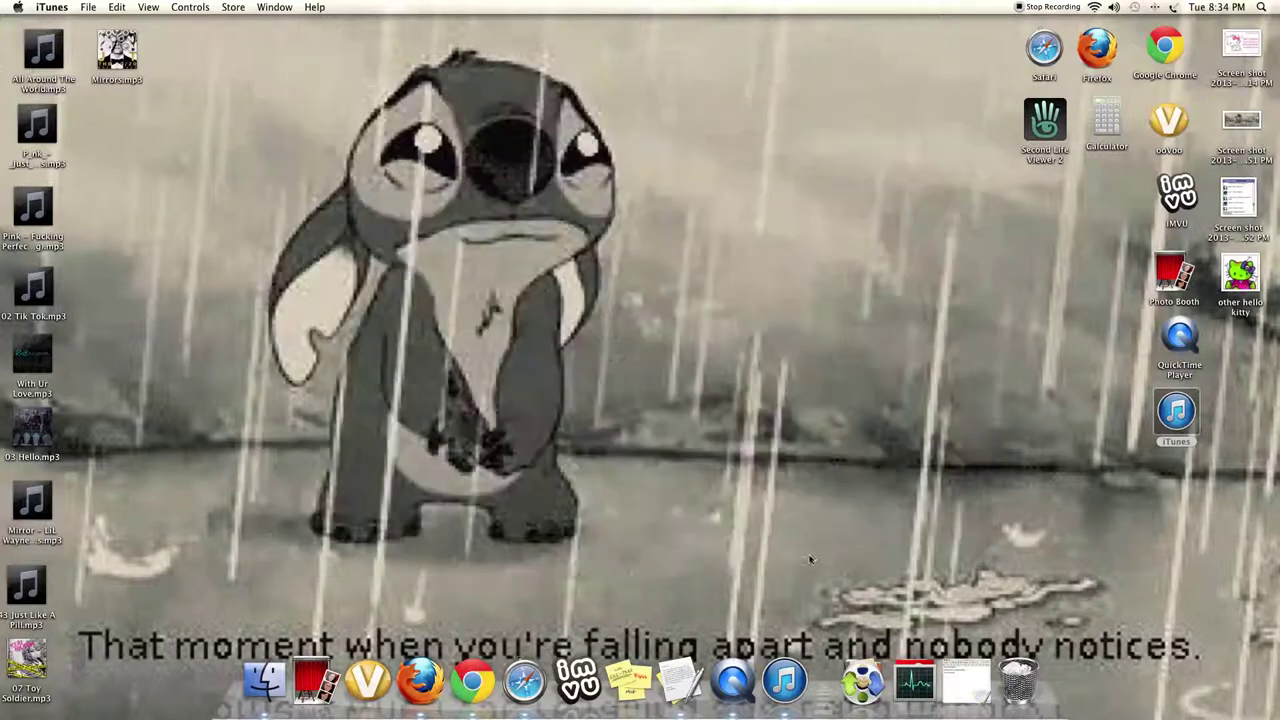
click(966, 683)
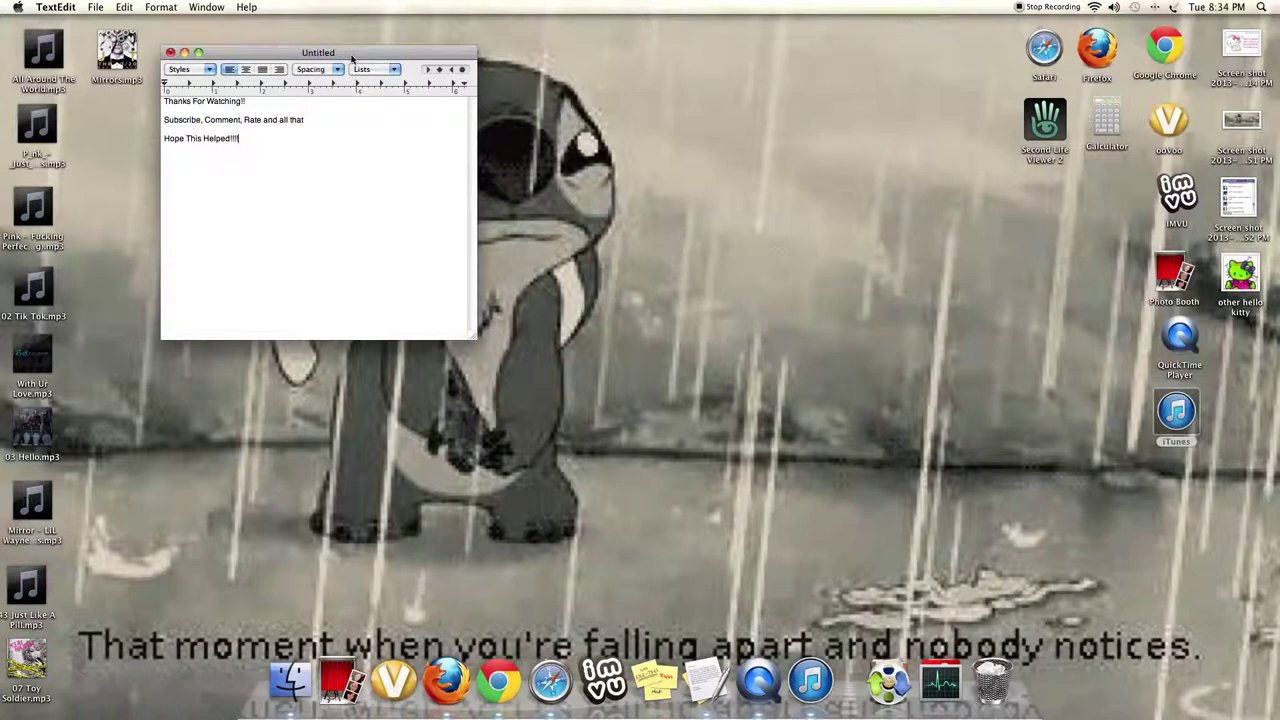
drag(351, 58, 559, 80)
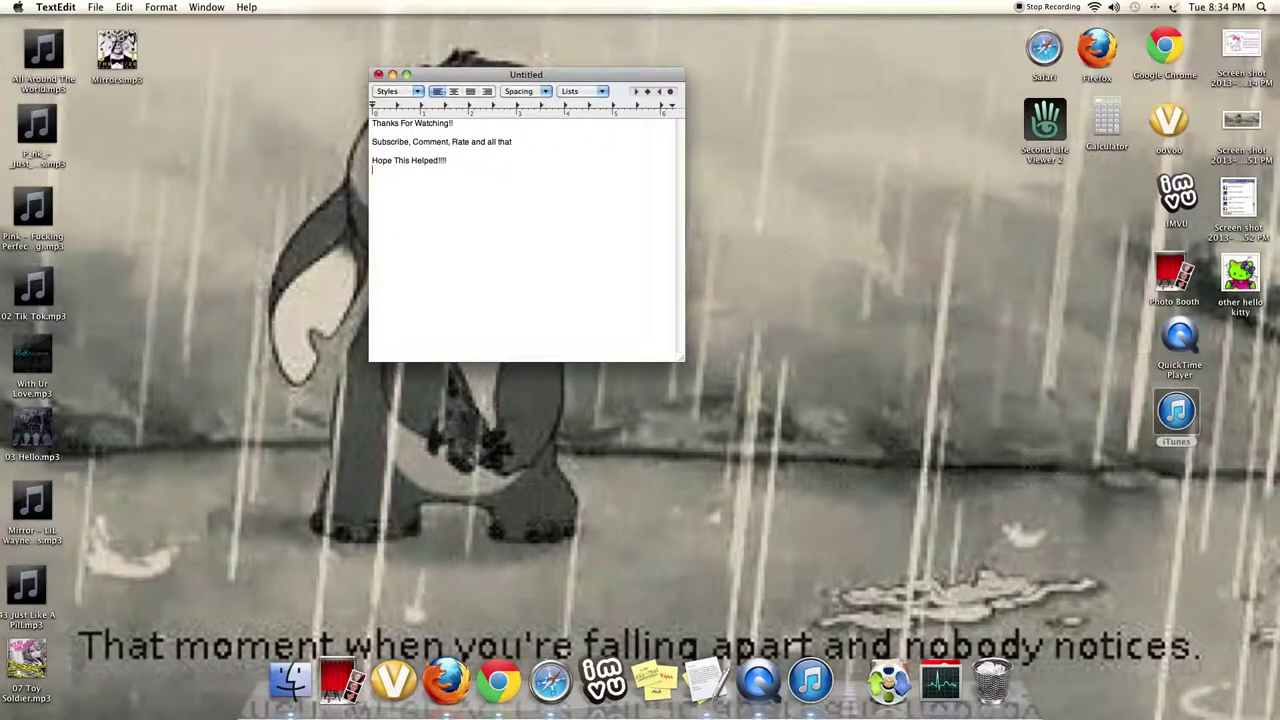
text(!!!!!!!!!!)
key(Return)
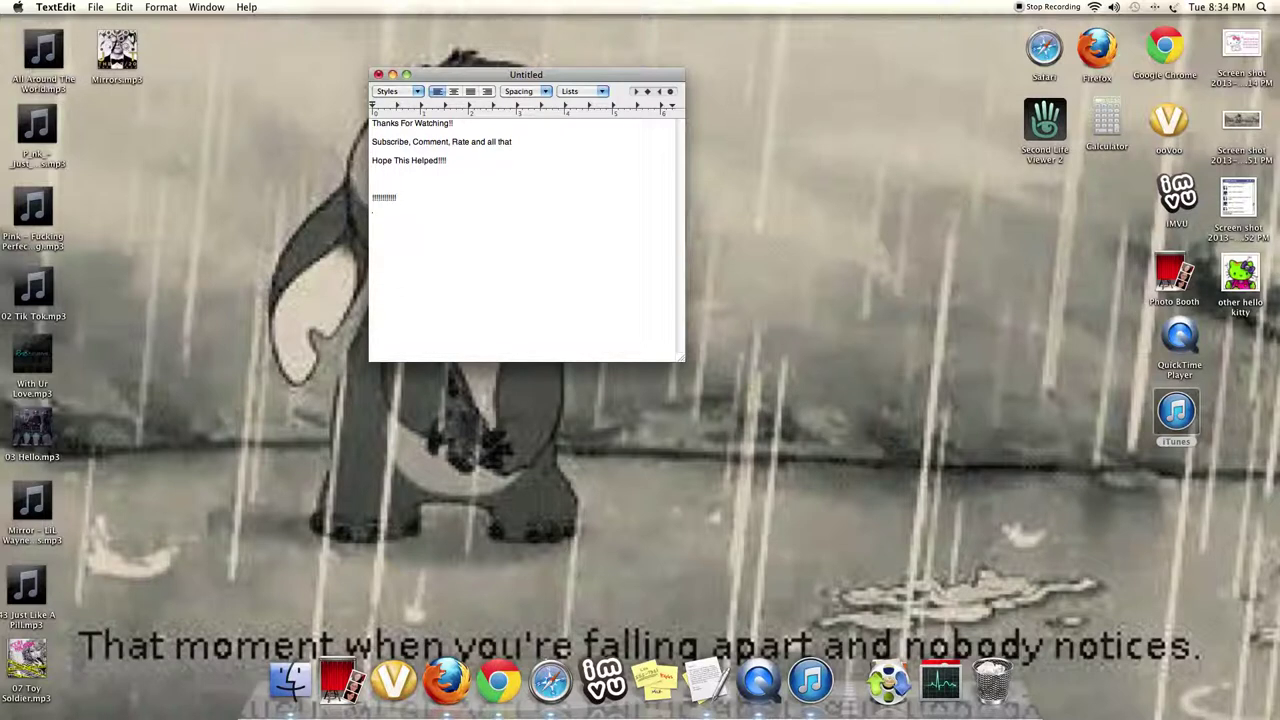